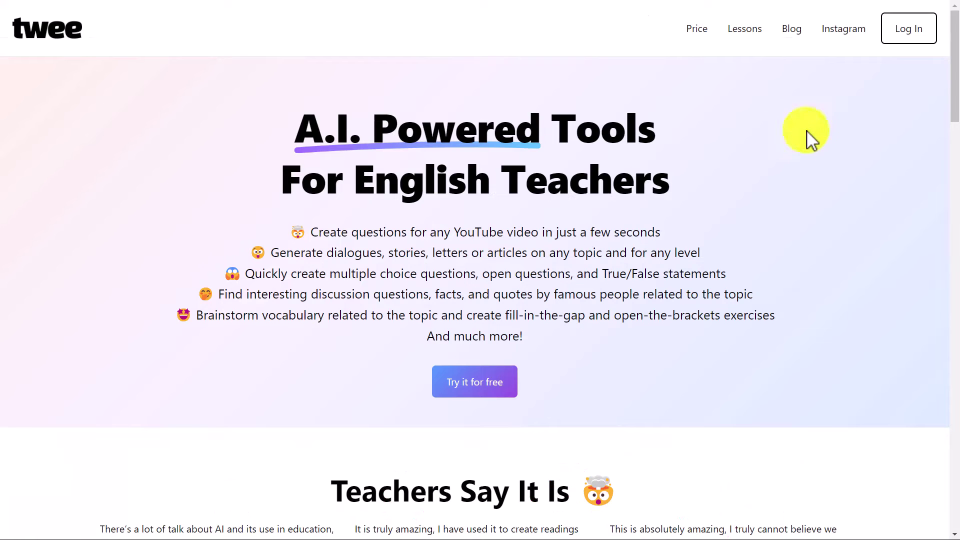
# Log in to Twee and launch 'Create a text on a certain topic' from Tools.
pyautogui.click(698, 32)
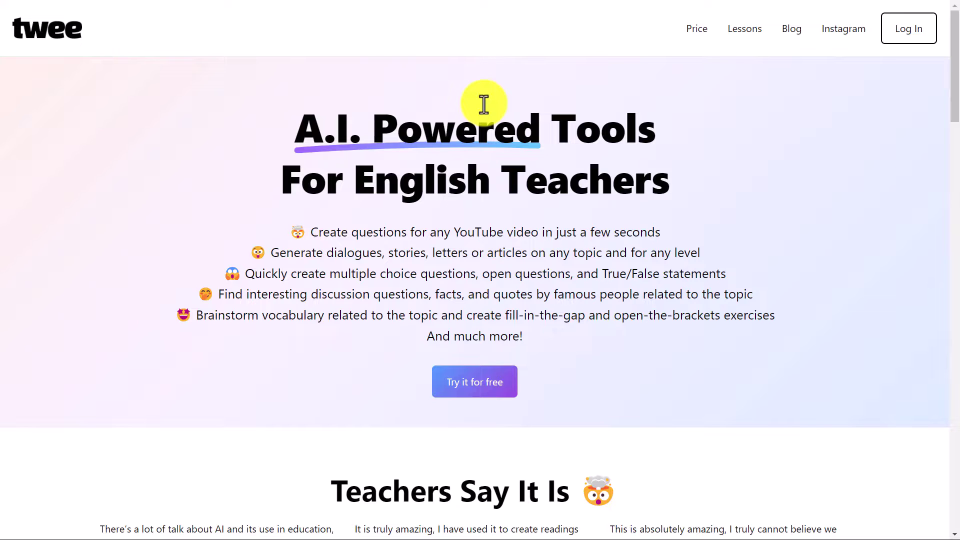
pyautogui.click(916, 36)
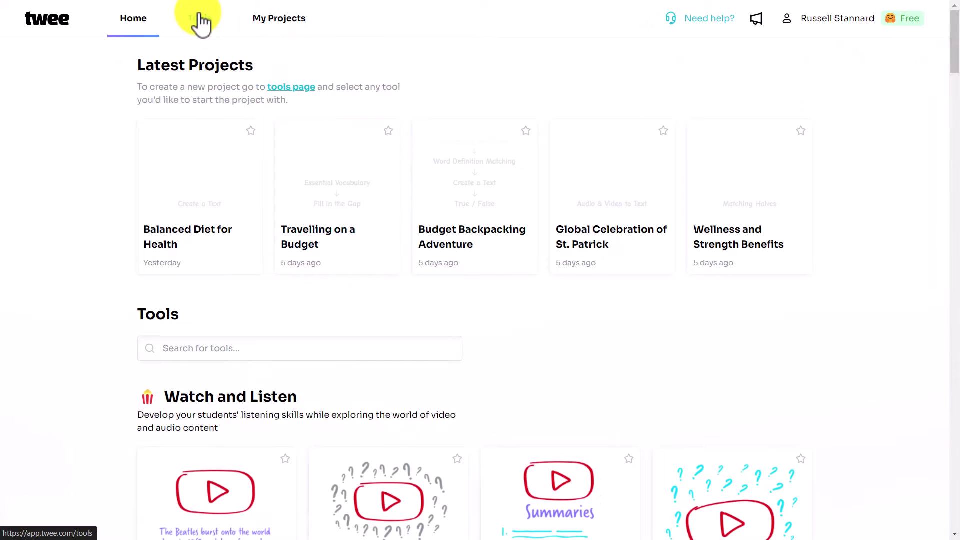
pyautogui.click(198, 35)
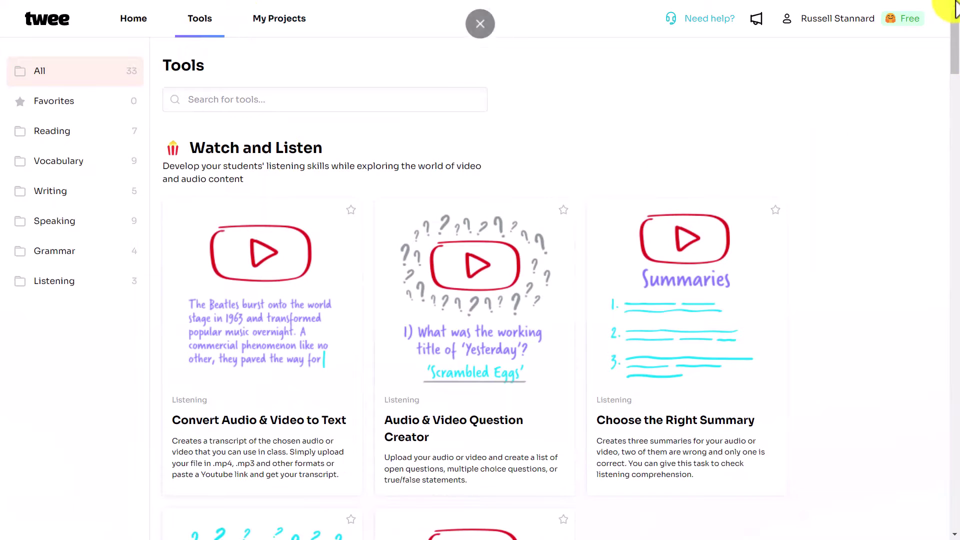
pyautogui.moveTo(953, 43); pyautogui.dragTo(933, 134)
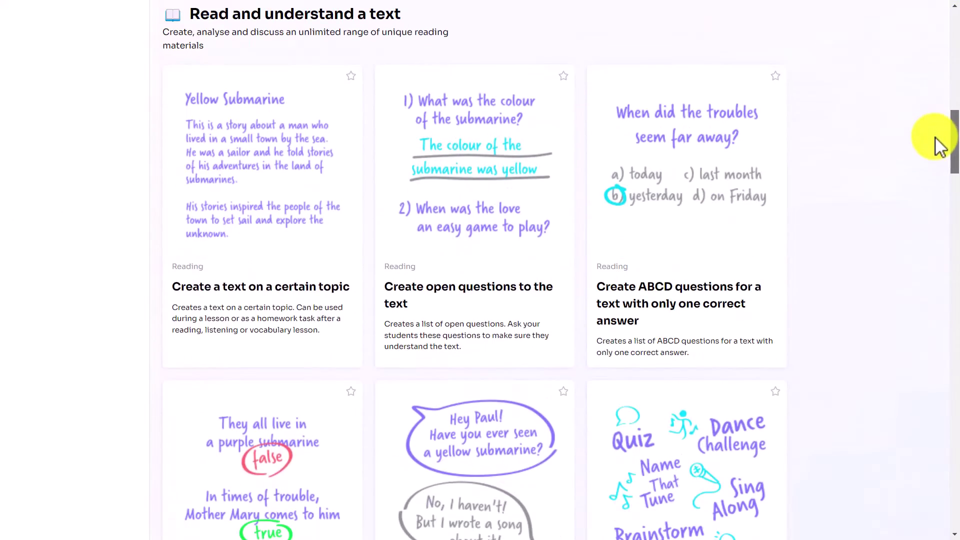
pyautogui.click(249, 181)
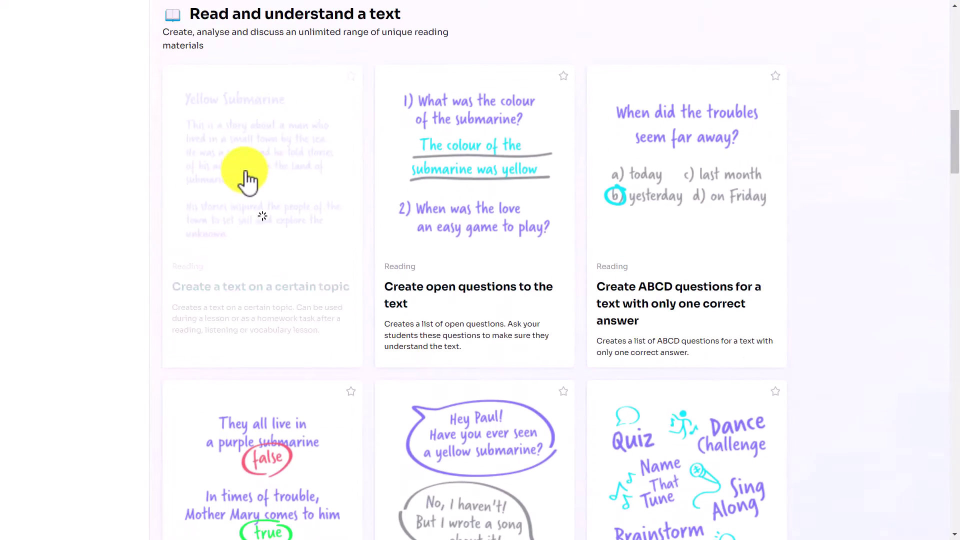
# Enter 'Healthy Eating' as the text topic.
pyautogui.click(331, 302)
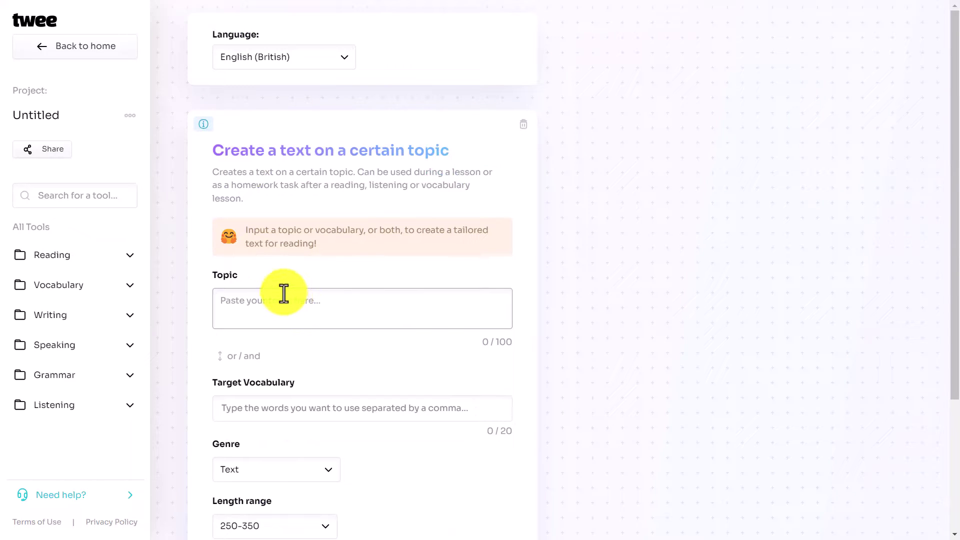
pyautogui.write('Healthy Eating')
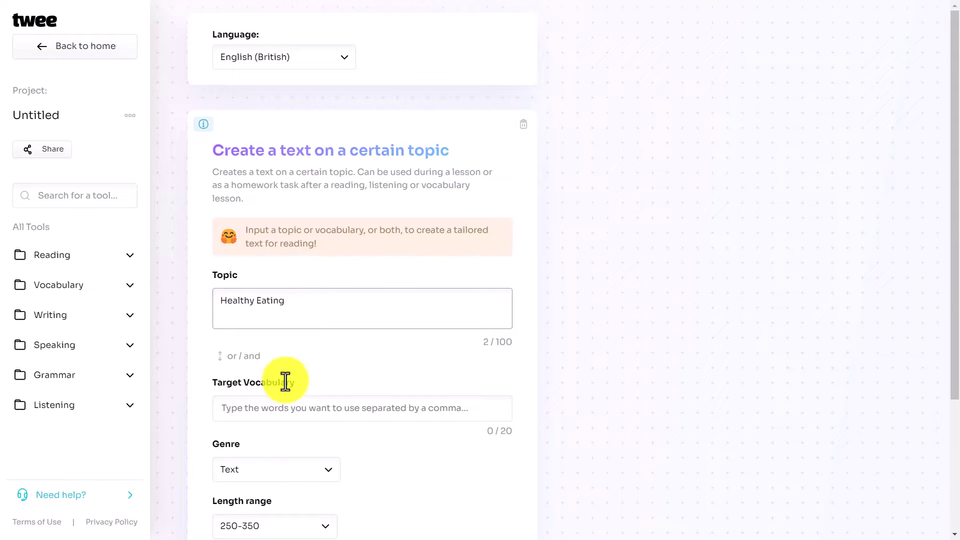
pyautogui.click(289, 365)
# Add target vocabulary Calories, Vitamins, Minerals, Sport and Sleep.
pyautogui.click(250, 415)
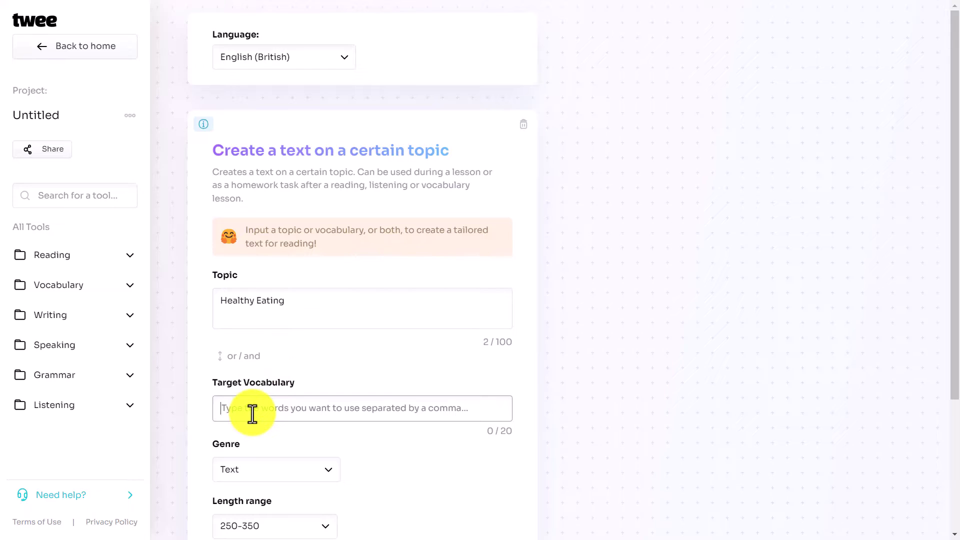
pyautogui.write('Cao')
pyautogui.press('BackSpace')
pyautogui.write('l')
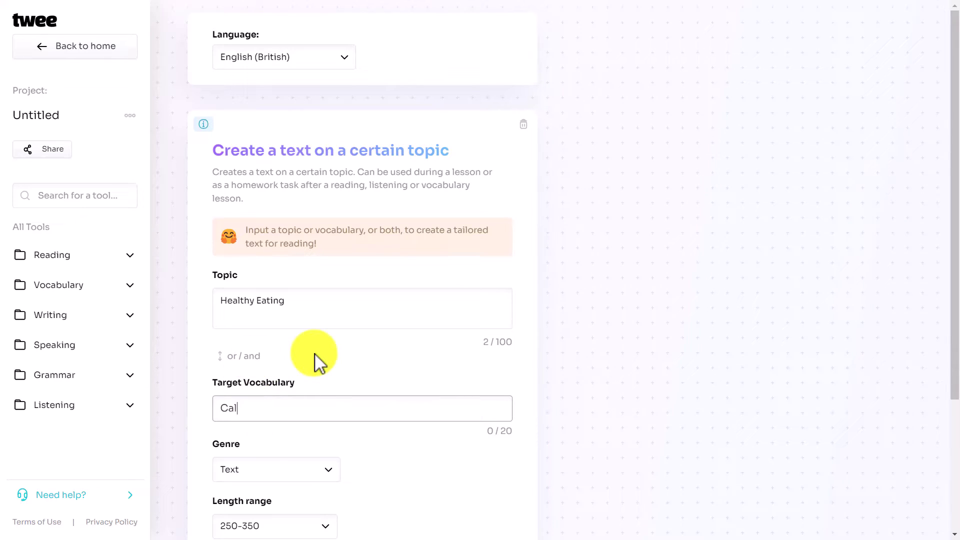
pyautogui.write('ories')
pyautogui.press('Return')
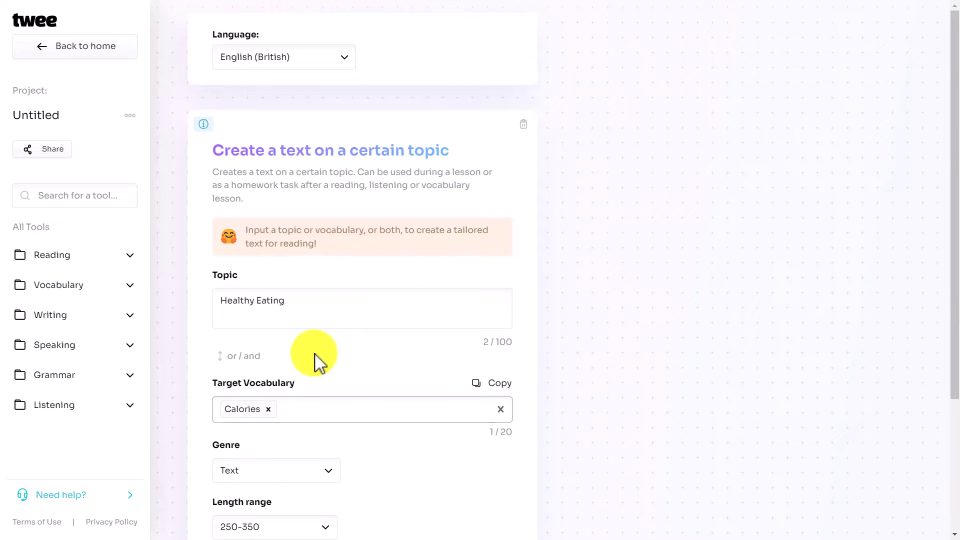
pyautogui.write('Vitamins')
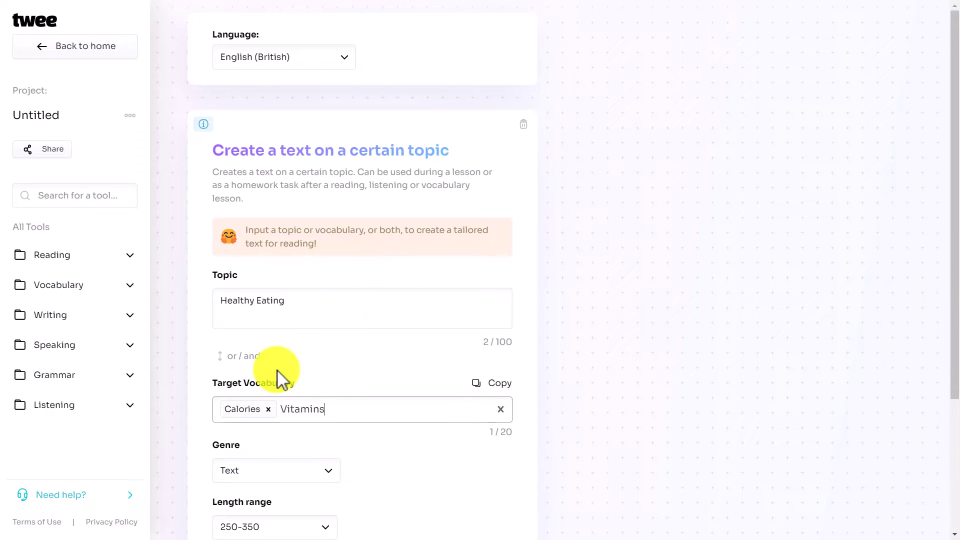
pyautogui.press('Return')
pyautogui.write('Minerals')
pyautogui.press('Return')
pyautogui.write('Sport')
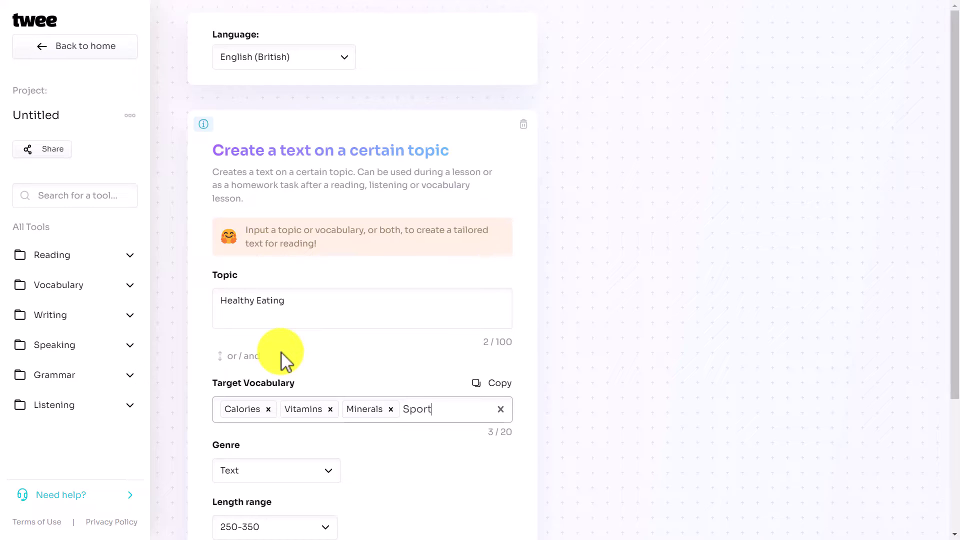
pyautogui.press('Return')
pyautogui.write('Sleep')
pyautogui.press('Return')
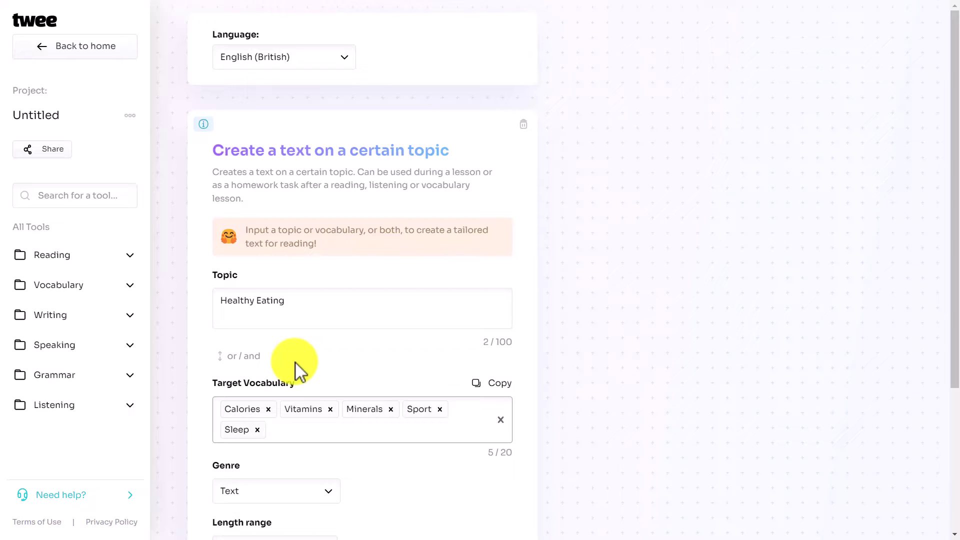
# Set genre Blog post, length 350-500 words, level B1, and generate the text.
pyautogui.moveTo(954, 304); pyautogui.dragTo(954, 365)
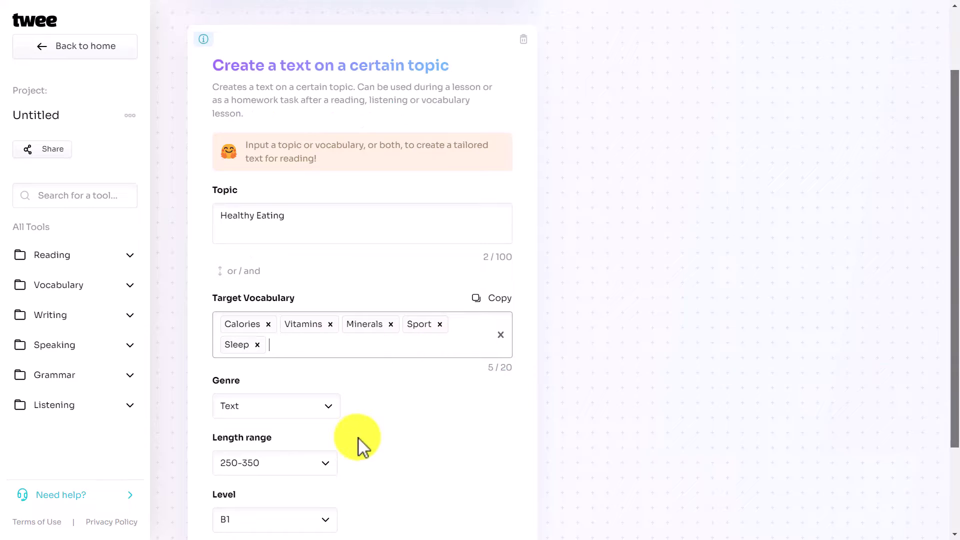
pyautogui.click(328, 408)
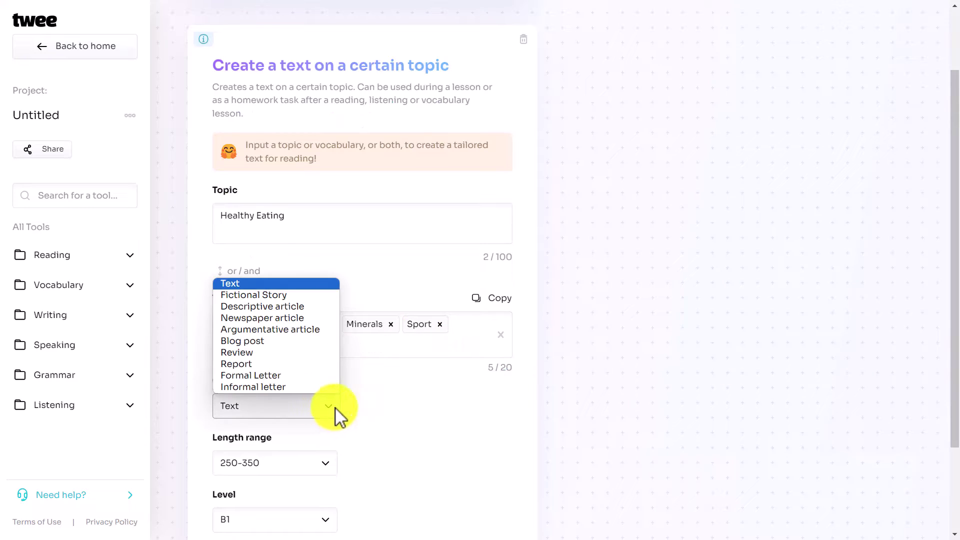
pyautogui.click(238, 342)
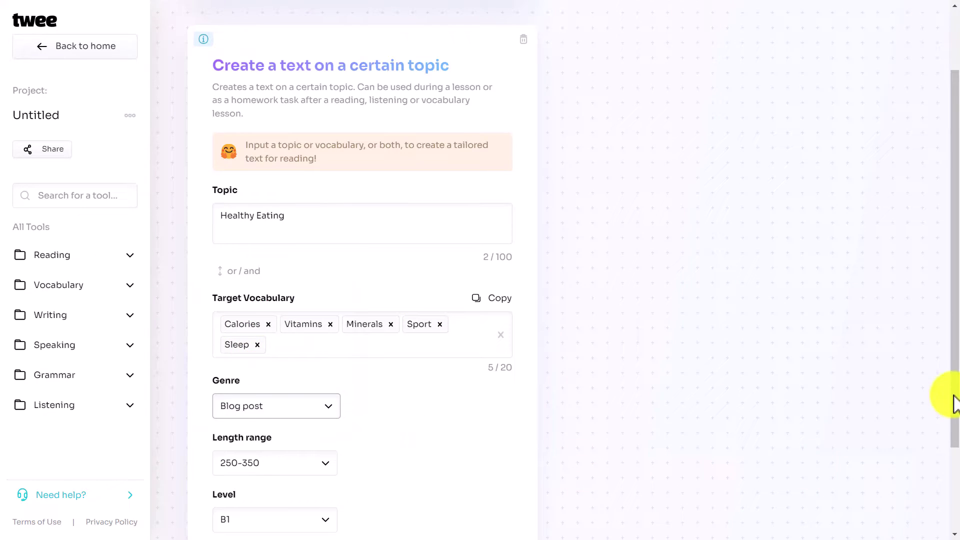
pyautogui.scroll(-3, 944, 377)
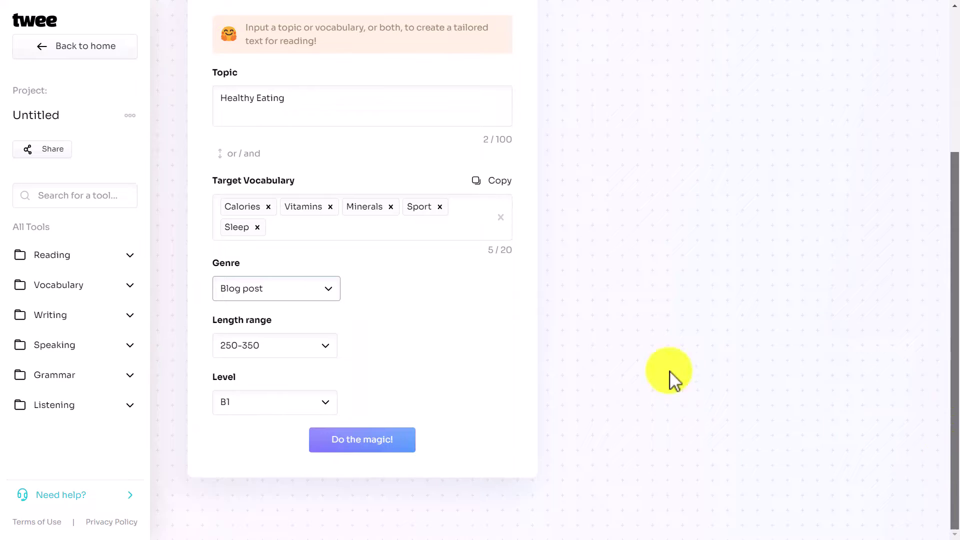
pyautogui.click(328, 348)
pyautogui.click(247, 397)
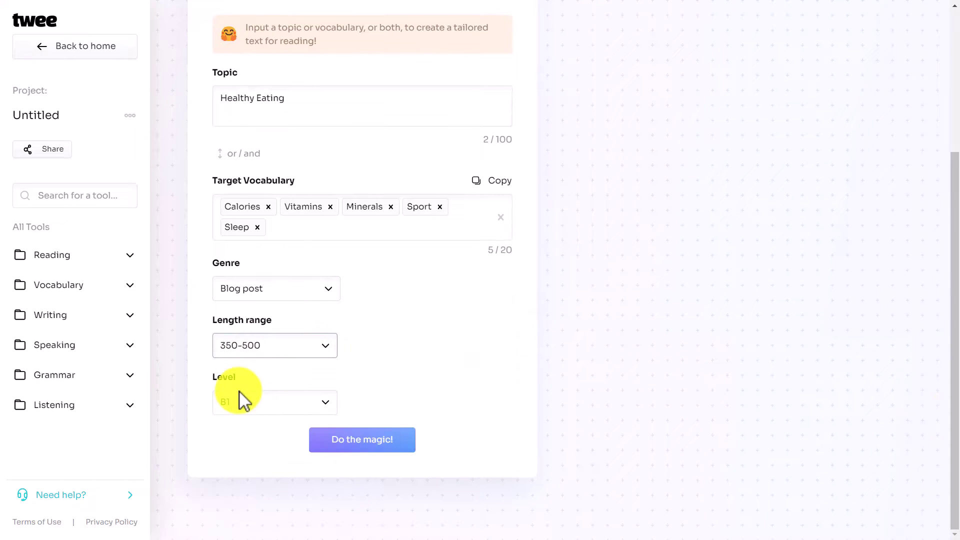
pyautogui.click(326, 405)
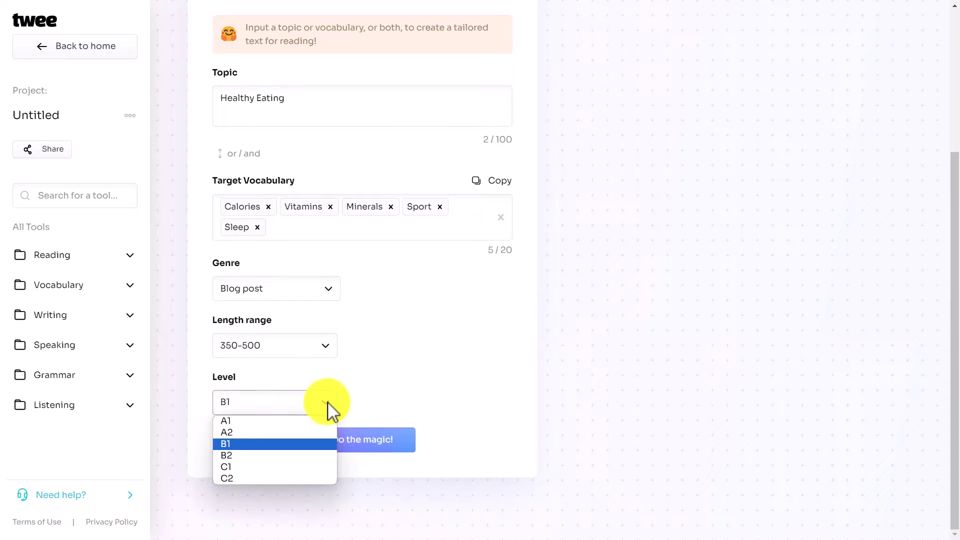
pyautogui.click(235, 445)
pyautogui.click(359, 445)
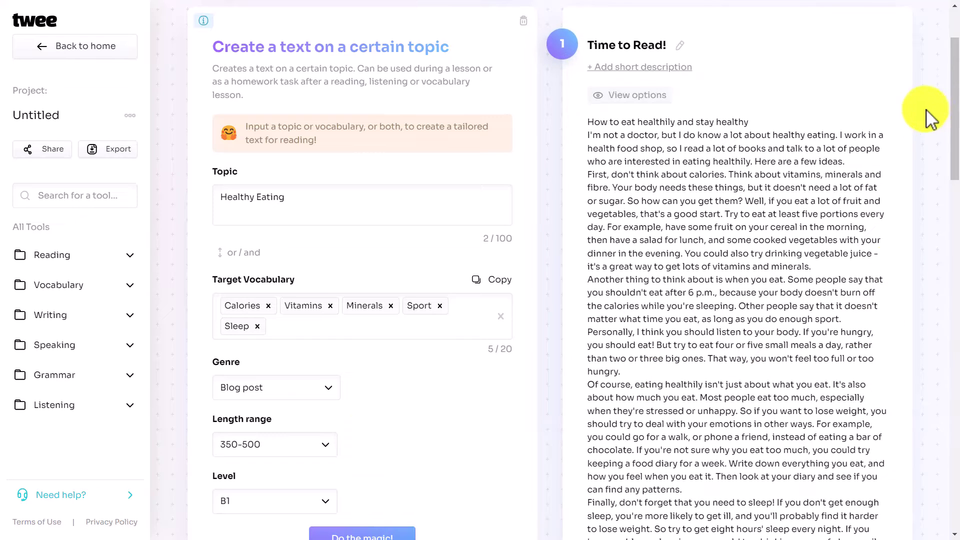
# Review the generated healthy-eating blog post, then start a Fill in the gap exercise from it.
pyautogui.scroll(-1, 955, 140)
pyautogui.moveTo(955, 140)
pyautogui.mouseDown()
pyautogui.moveTo(945, 253)
pyautogui.moveTo(925, 325)
pyautogui.mouseUp()
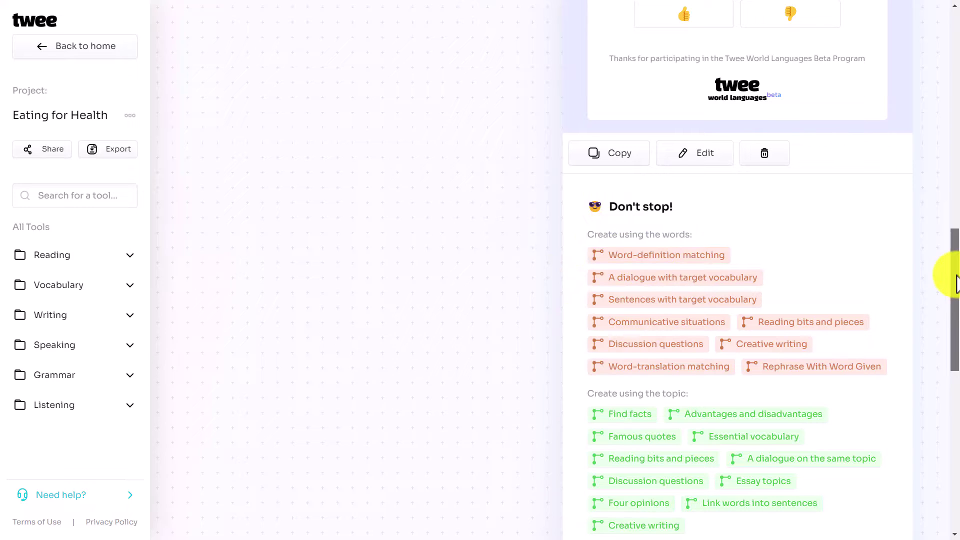
pyautogui.moveTo(948, 275); pyautogui.dragTo(949, 292)
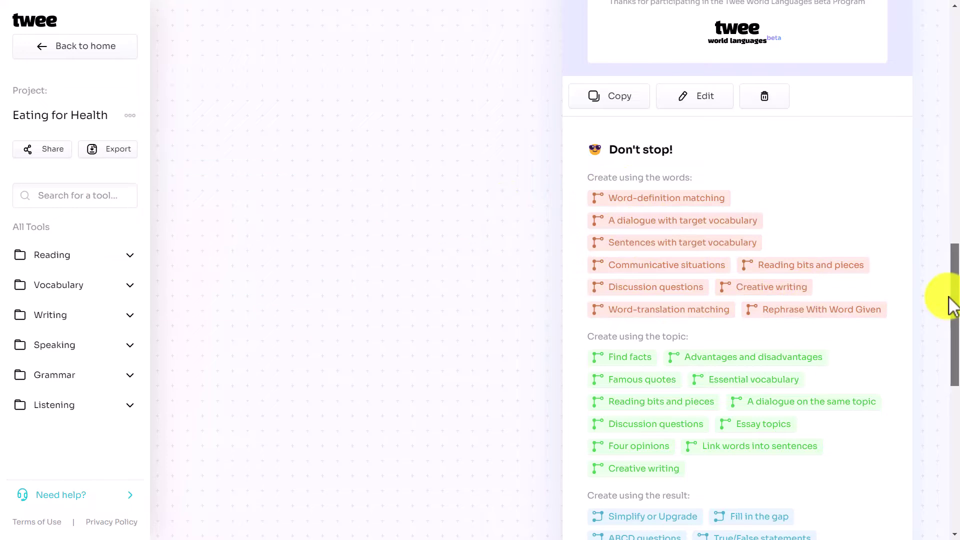
pyautogui.scroll(-2, 949, 317)
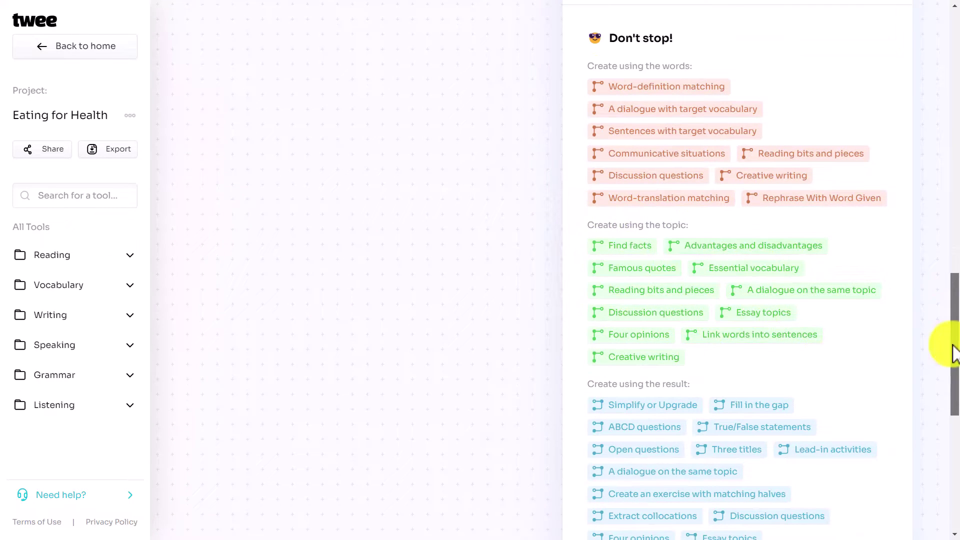
pyautogui.moveTo(953, 344); pyautogui.dragTo(955, 375)
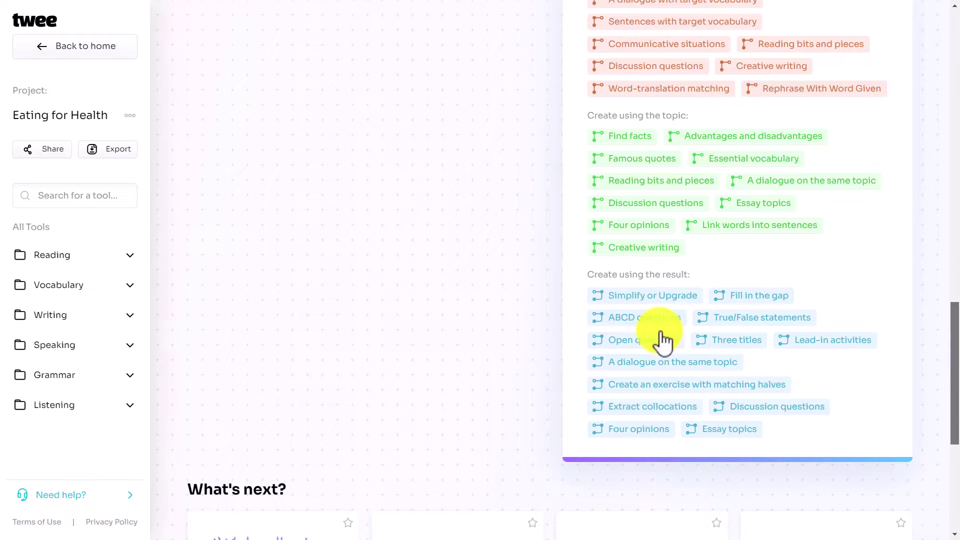
pyautogui.click(748, 296)
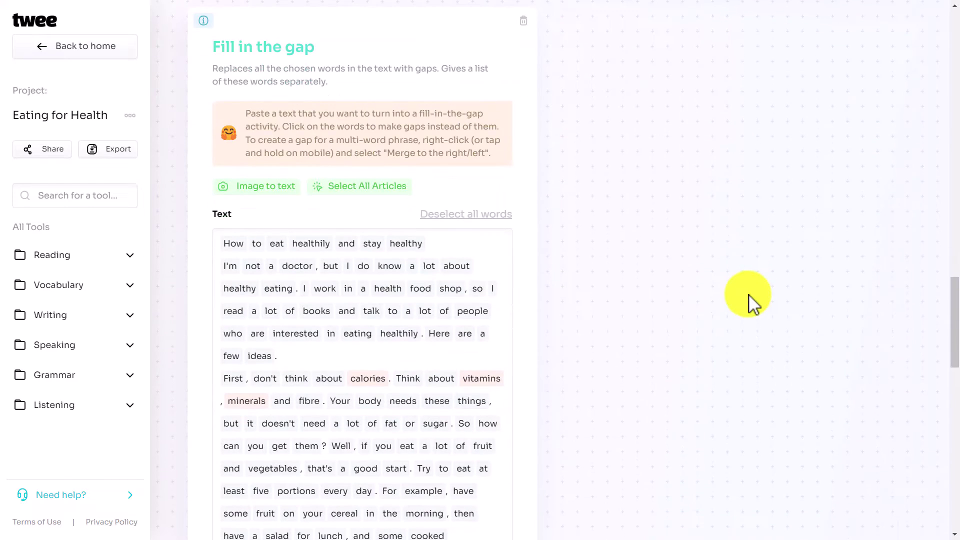
# Gap the words health and vegetables, and un-gap vitamins.
pyautogui.moveTo(954, 286); pyautogui.dragTo(956, 305)
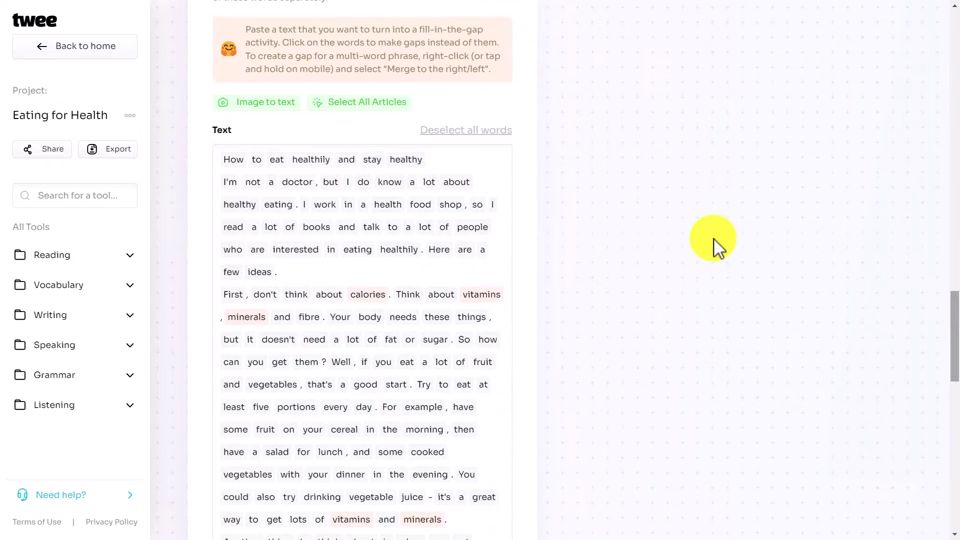
pyautogui.click(390, 210)
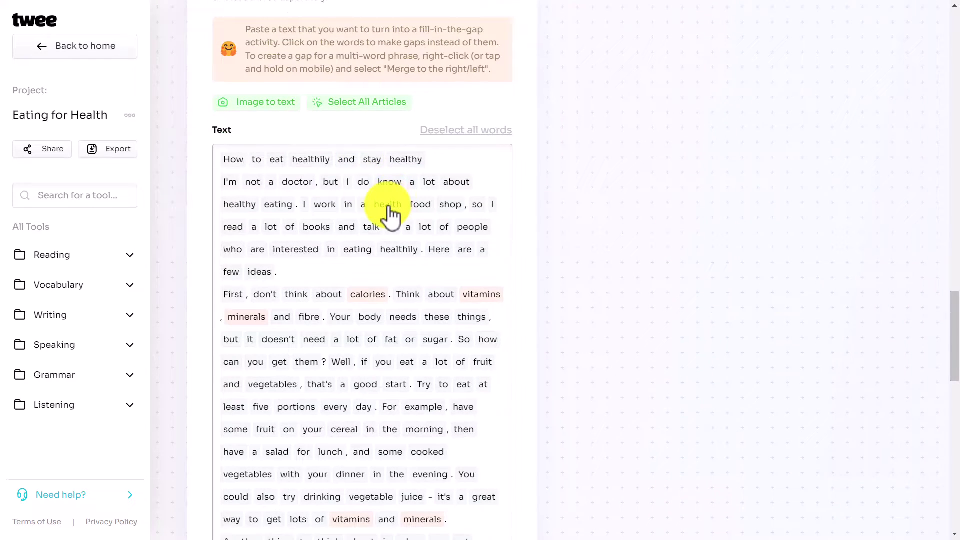
pyautogui.click(474, 295)
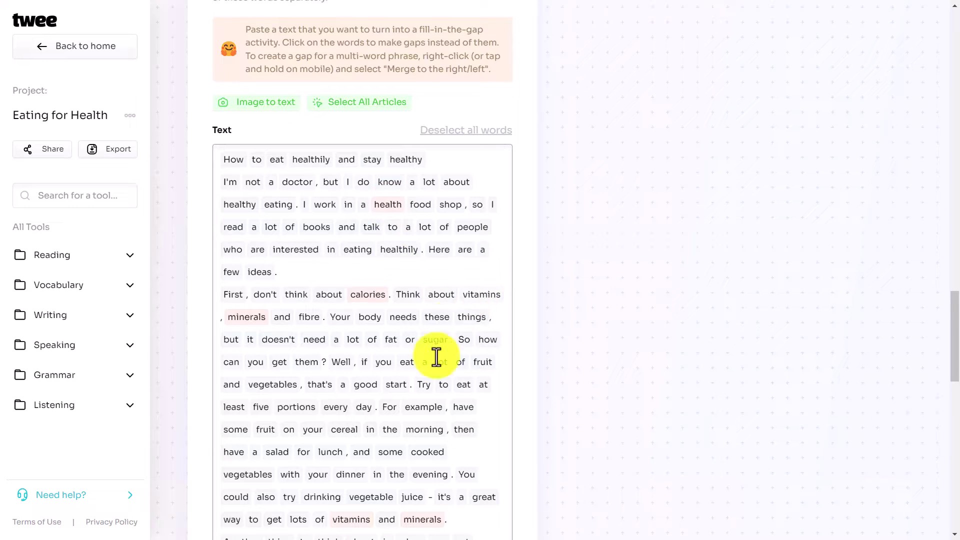
pyautogui.click(275, 385)
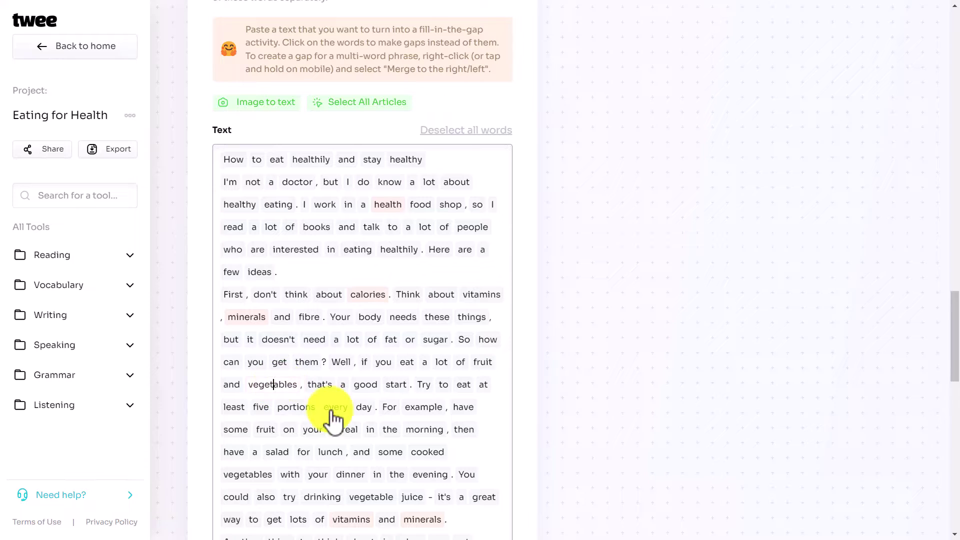
# Generate the gap-fill exercise and review its 13 correct answers.
pyautogui.moveTo(950, 370); pyautogui.dragTo(939, 489)
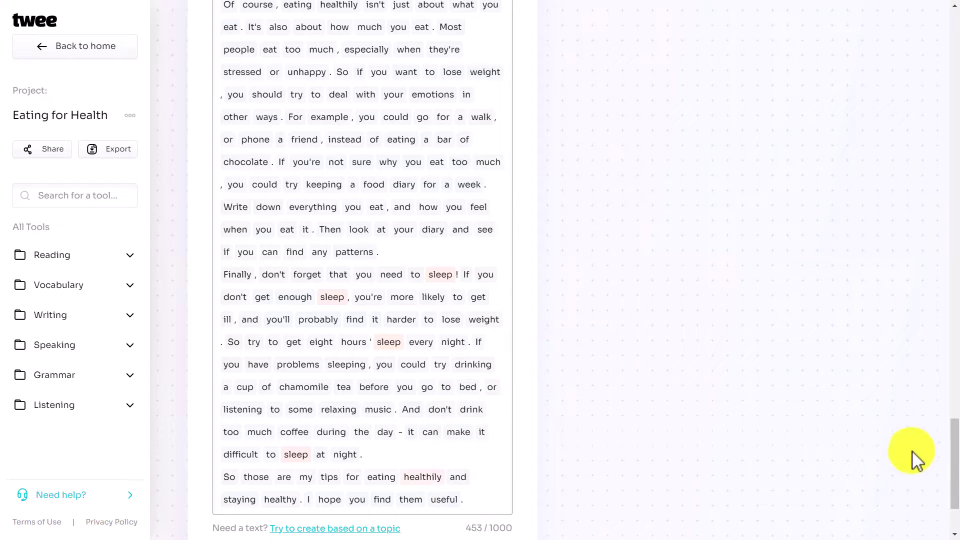
pyautogui.scroll(-3, 949, 456)
pyautogui.click(337, 449)
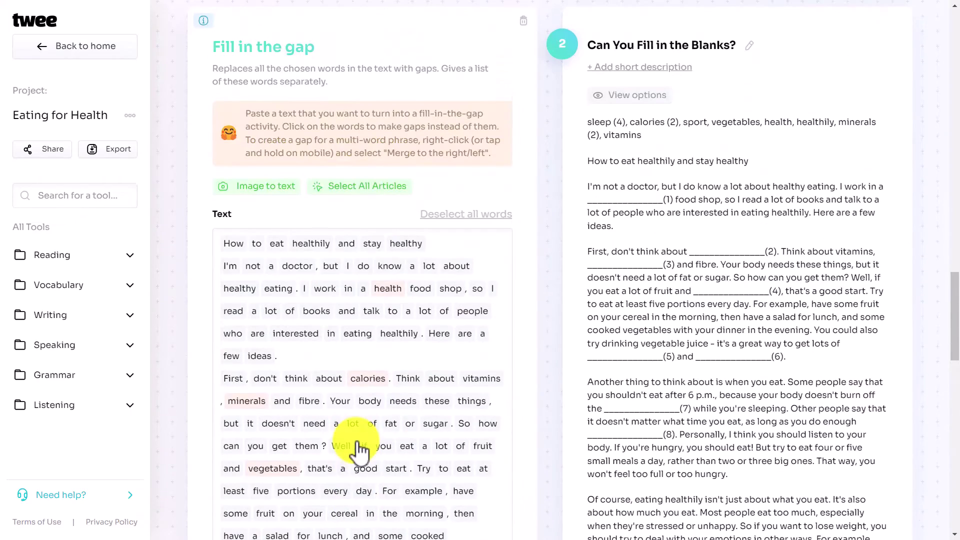
pyautogui.moveTo(958, 280); pyautogui.dragTo(952, 423)
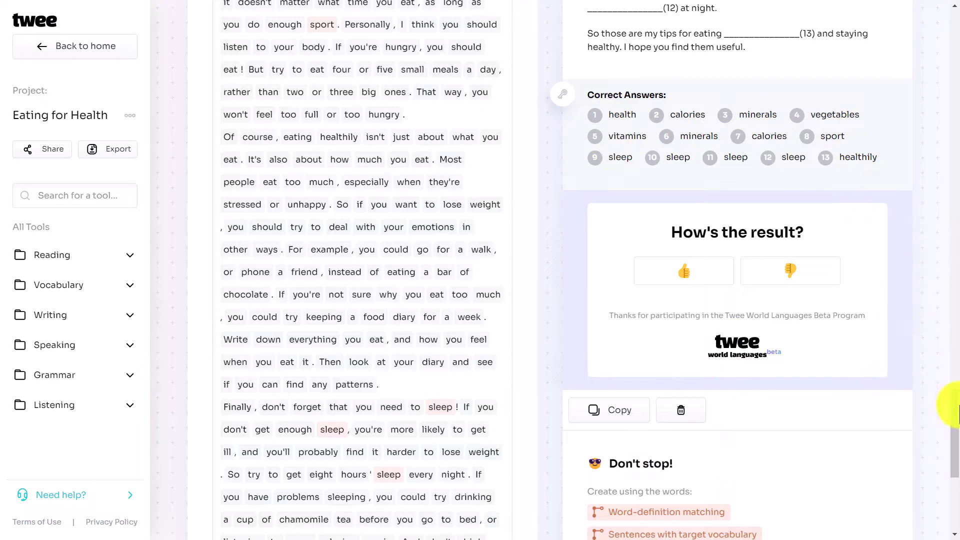
pyautogui.scroll(-2, 955, 420)
pyautogui.moveTo(955, 418); pyautogui.dragTo(946, 452)
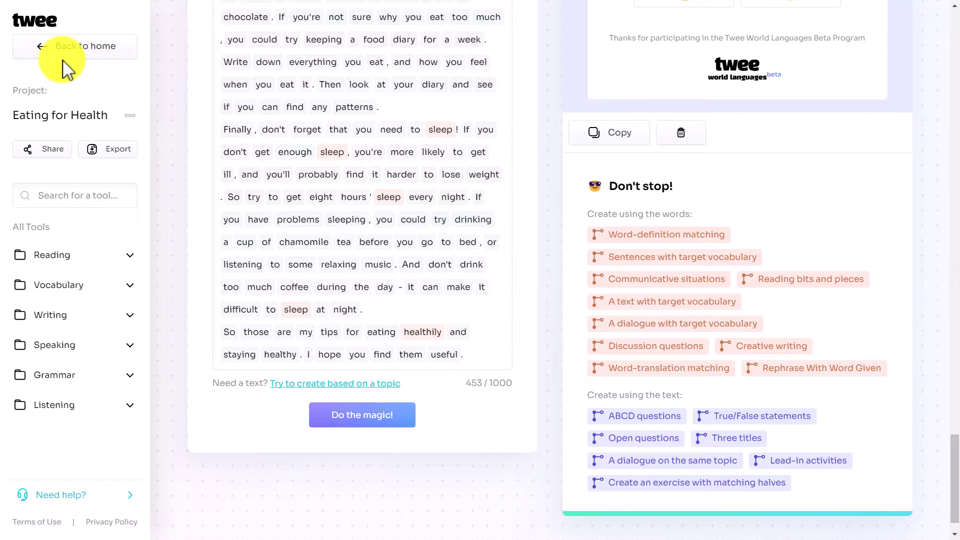
# Generate a True/False statements exercise at Intermediate B1-B2 level.
pyautogui.click(769, 424)
pyautogui.moveTo(957, 418); pyautogui.dragTo(945, 479)
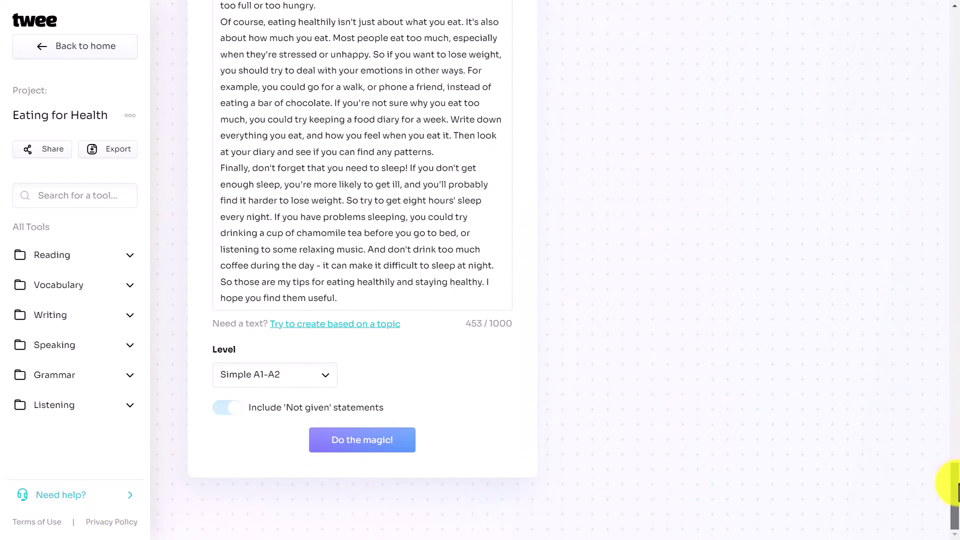
pyautogui.click(329, 380)
pyautogui.click(277, 406)
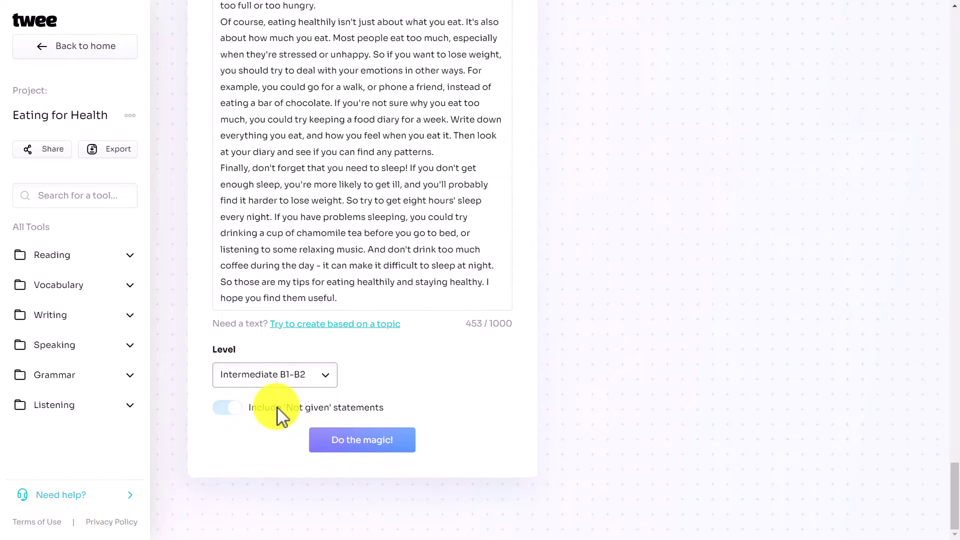
pyautogui.click(338, 442)
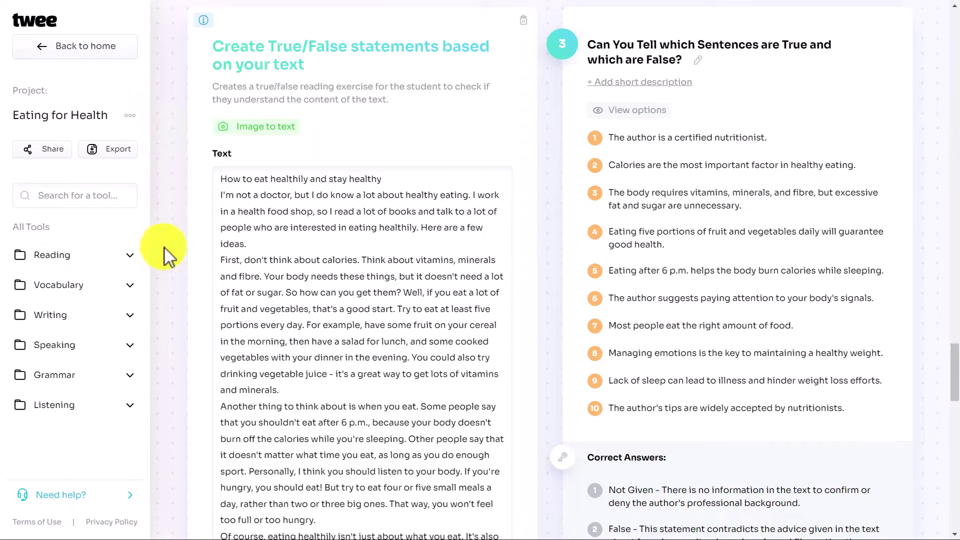
# Export the project as a PDF including correct answers, then leave fullscreen.
pyautogui.click(111, 162)
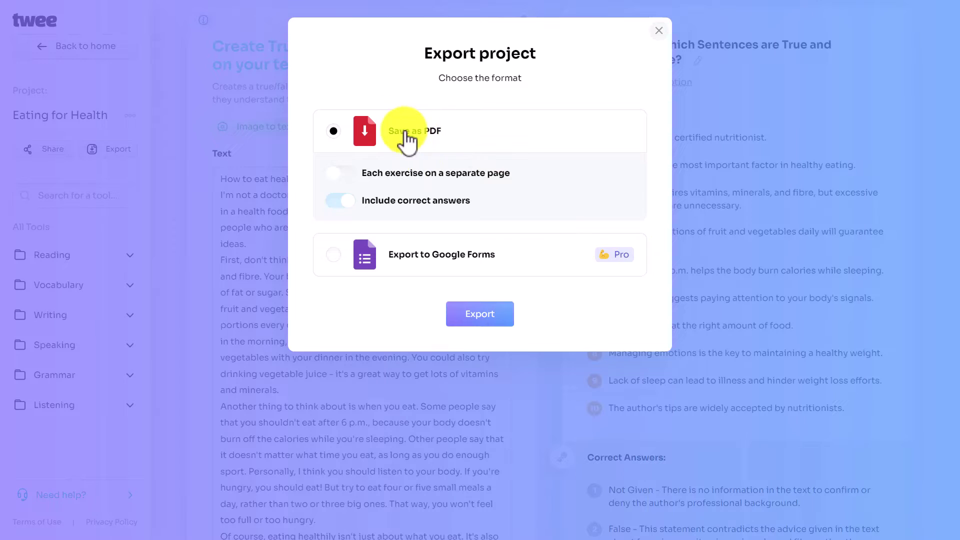
pyautogui.click(481, 320)
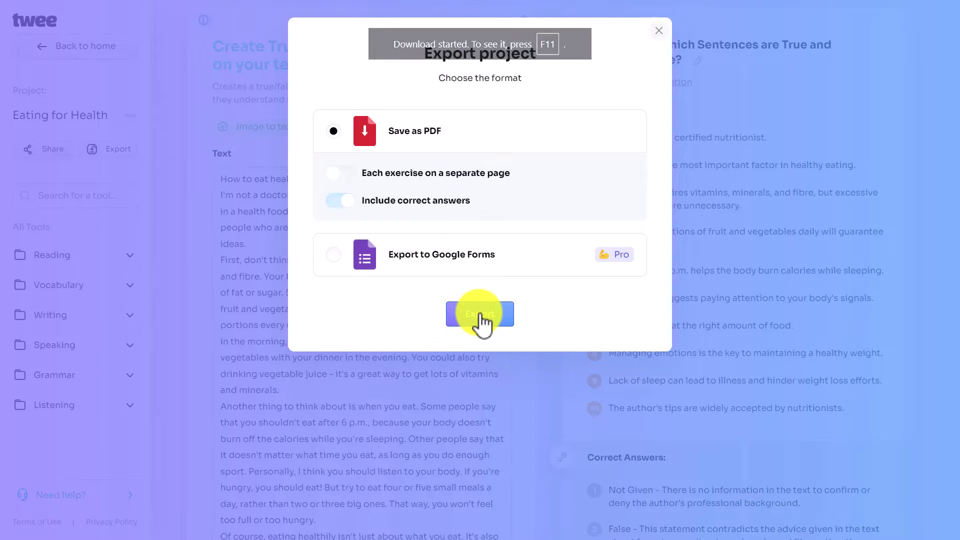
pyautogui.press('F11')
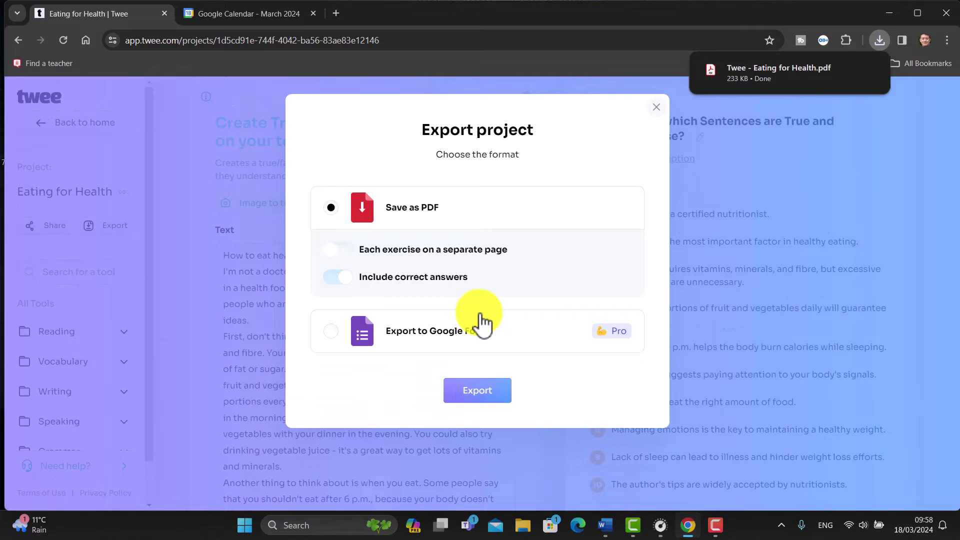
pyautogui.moveTo(757, 72)
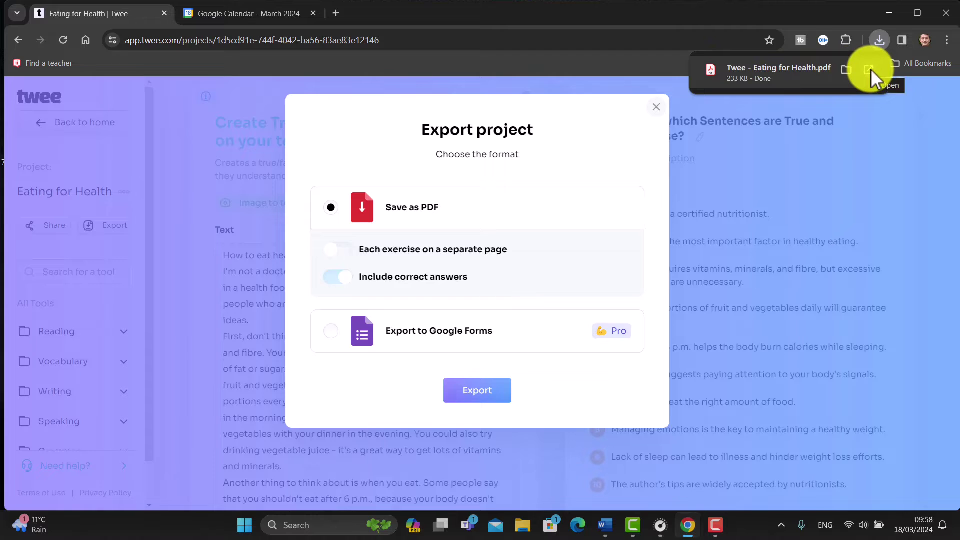
# Open the downloaded Eating for Health PDF in Adobe Acrobat and scroll through it.
pyautogui.click(845, 72)
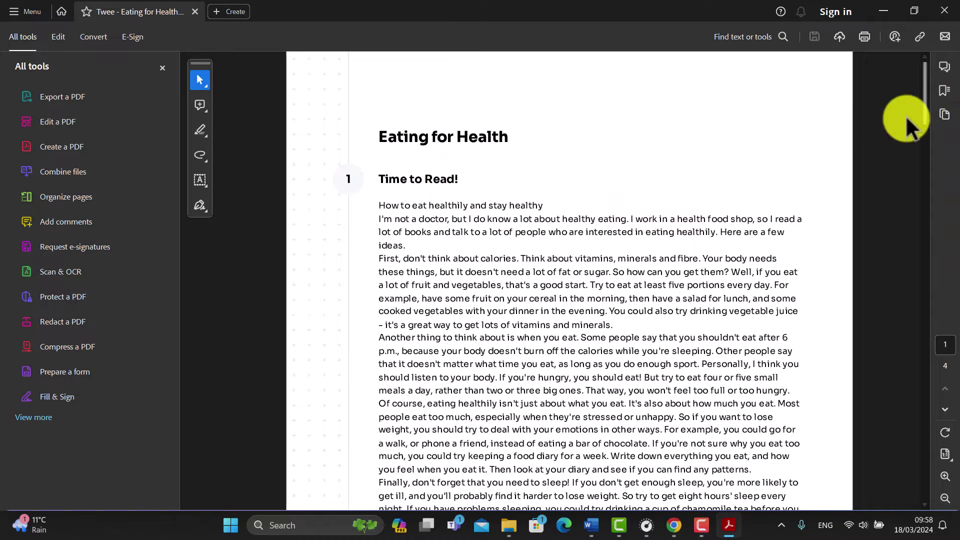
pyautogui.moveTo(926, 104)
pyautogui.mouseDown()
pyautogui.moveTo(937, 426)
pyautogui.moveTo(936, 37)
pyautogui.mouseUp()
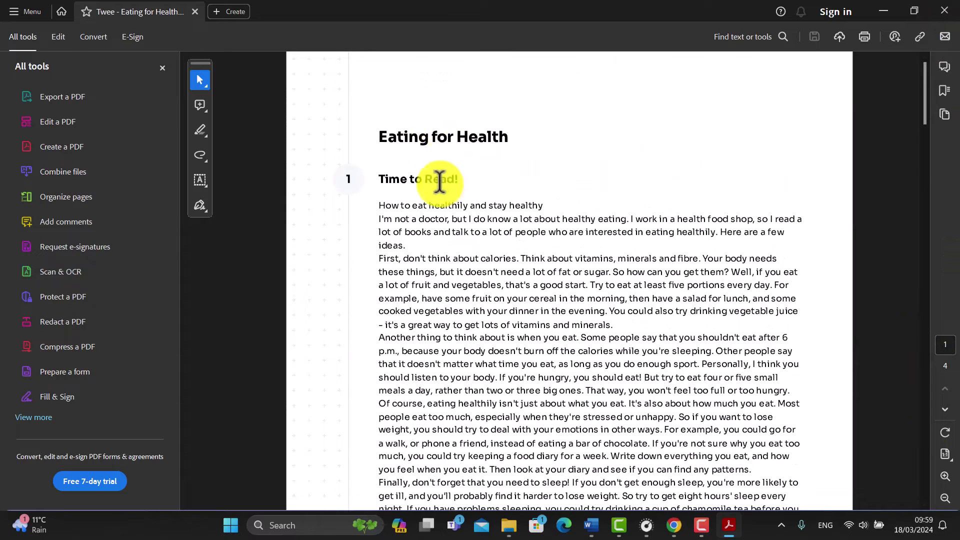
pyautogui.moveTo(922, 113); pyautogui.dragTo(577, 328)
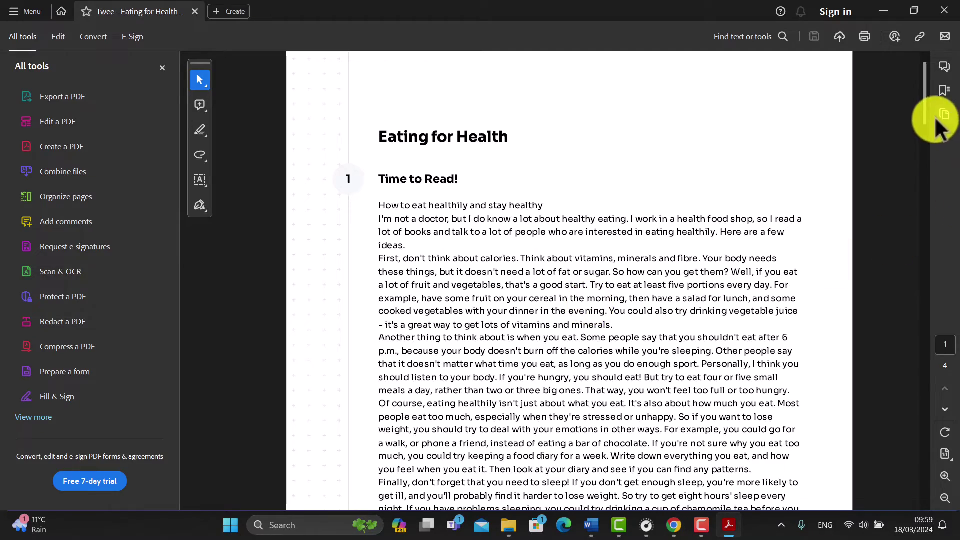
pyautogui.moveTo(929, 112)
pyautogui.mouseDown()
pyautogui.moveTo(925, 400)
pyautogui.moveTo(920, 101)
pyautogui.mouseUp()
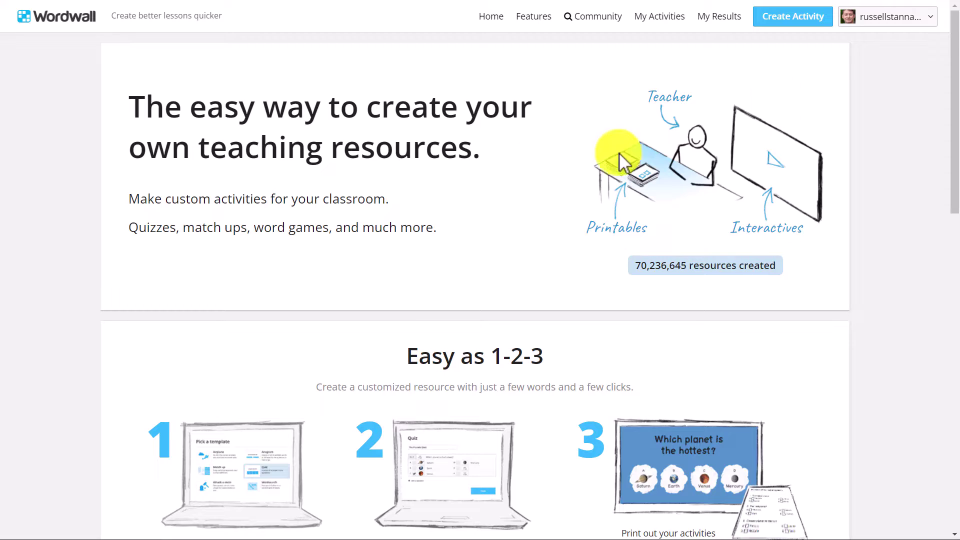
# Start a new Wordwall activity to reach the Pick a template page.
pyautogui.click(778, 20)
pyautogui.moveTo(956, 160); pyautogui.dragTo(947, 133)
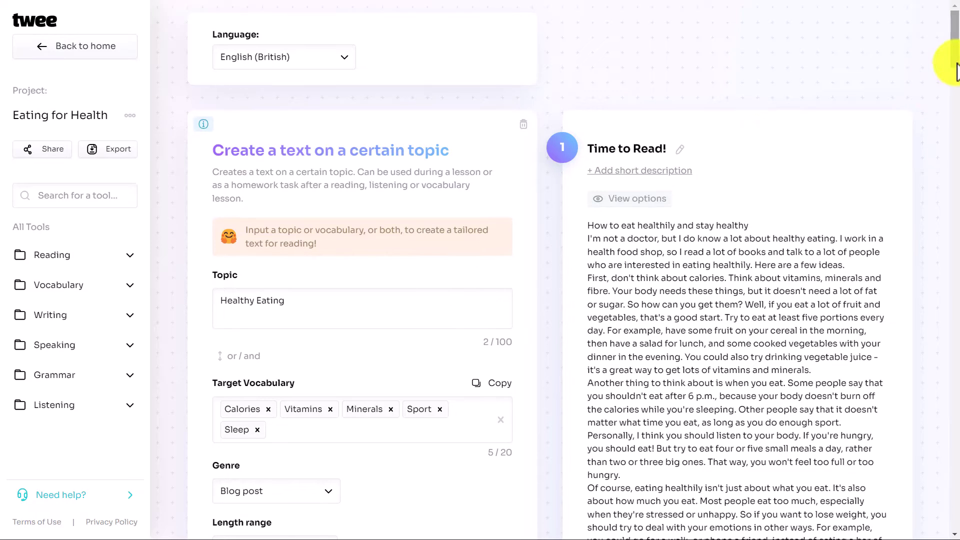
# Scroll the Twee project down to the Can You Fill in the Blanks? exercise.
pyautogui.moveTo(954, 64); pyautogui.dragTo(936, 215)
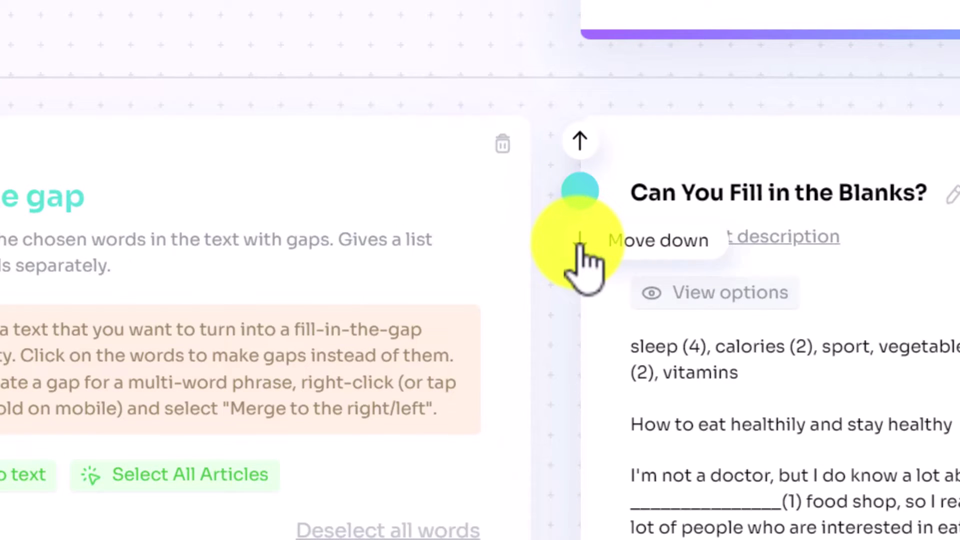
# Move the Can You Fill in the Blanks? exercise down below the true/false exercise.
pyautogui.click(579, 243)
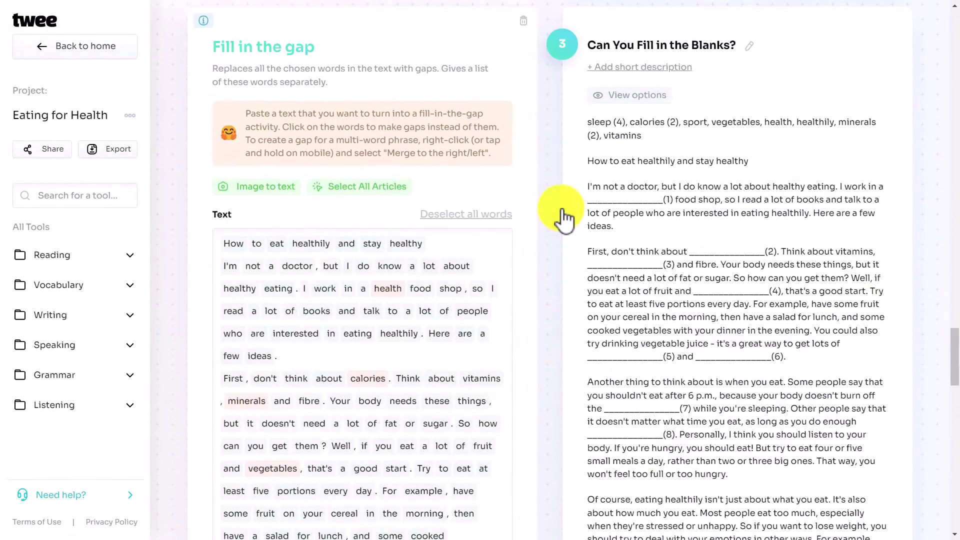
pyautogui.moveTo(948, 332); pyautogui.dragTo(957, 206)
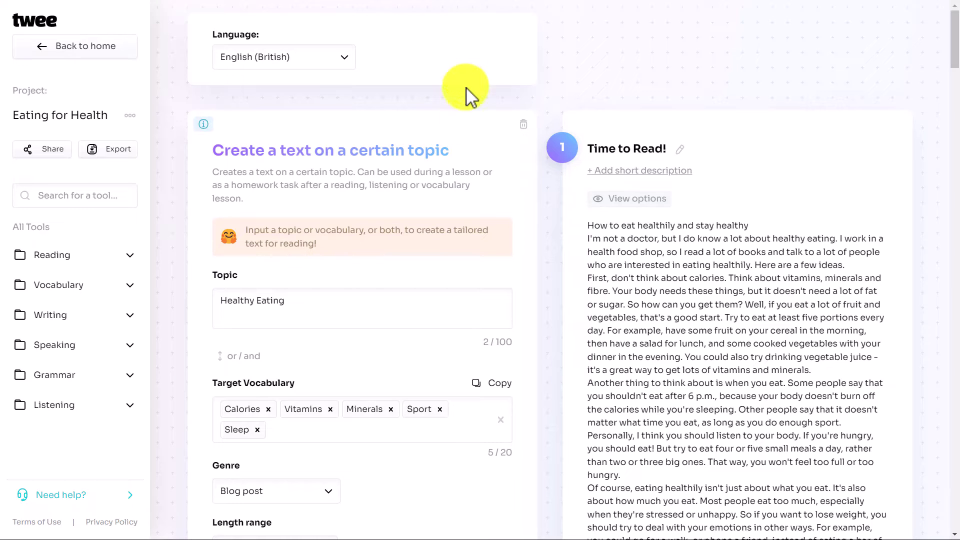
# Retitle the Time to Read! reading text to 'Healthy Eating'.
pyautogui.click(679, 149)
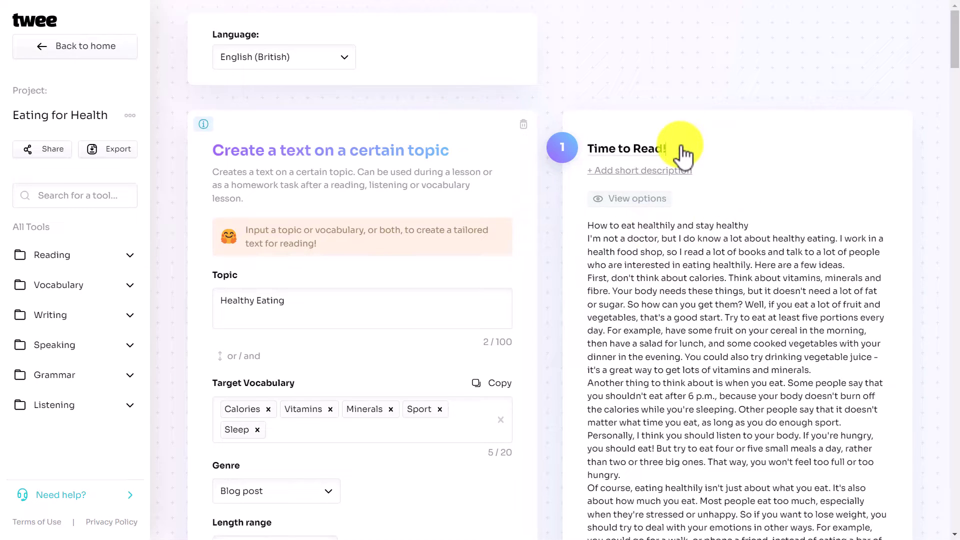
pyautogui.press('BackSpace')
pyautogui.press('BackSpace')
pyautogui.press('BackSpace')
pyautogui.press('BackSpace')
pyautogui.press('BackSpace')
pyautogui.press('BackSpace')
pyautogui.press('BackSpace')
pyautogui.press('BackSpace')
pyautogui.press('BackSpace')
pyautogui.press('BackSpace')
pyautogui.write('Healthy Eating')
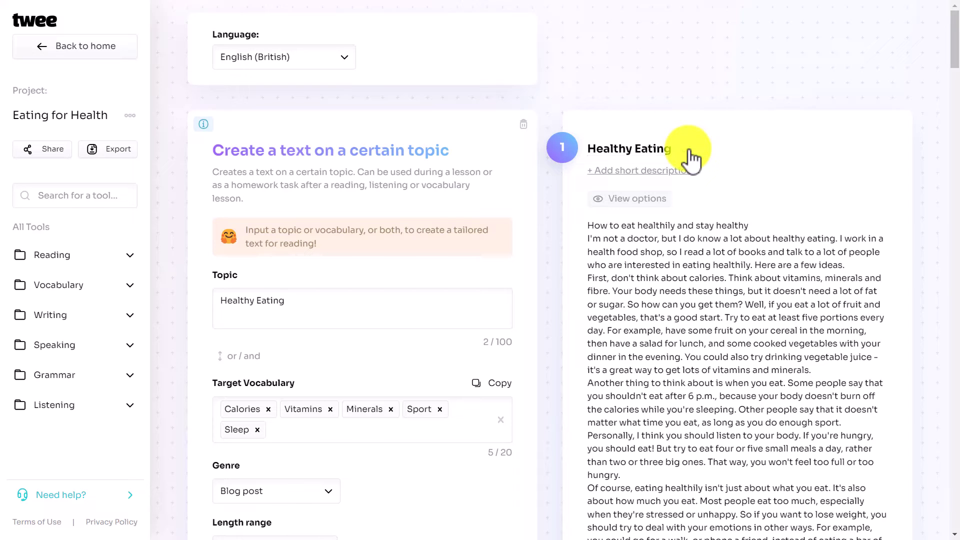
# Add the short description 'Read the text and then answer the true or false questions below'.
pyautogui.click(621, 171)
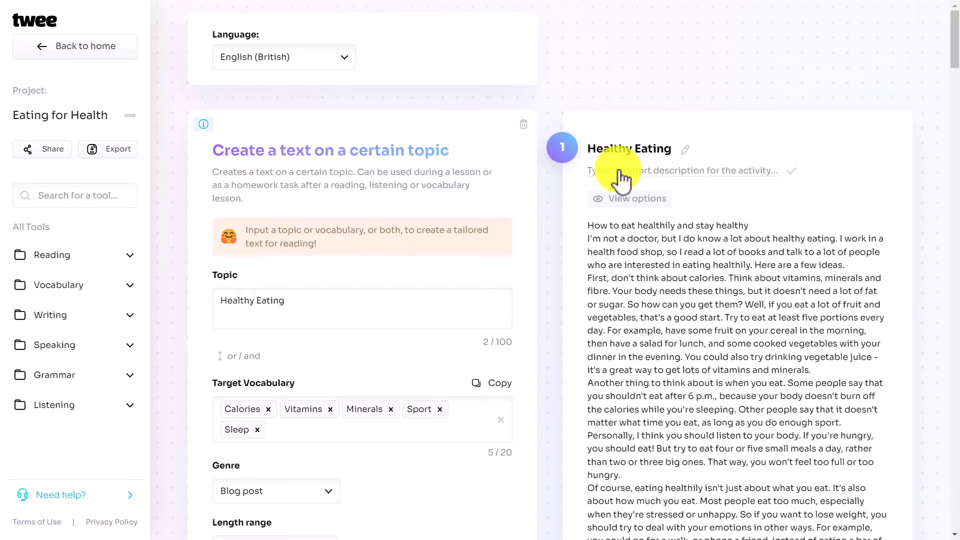
pyautogui.write('Rea')
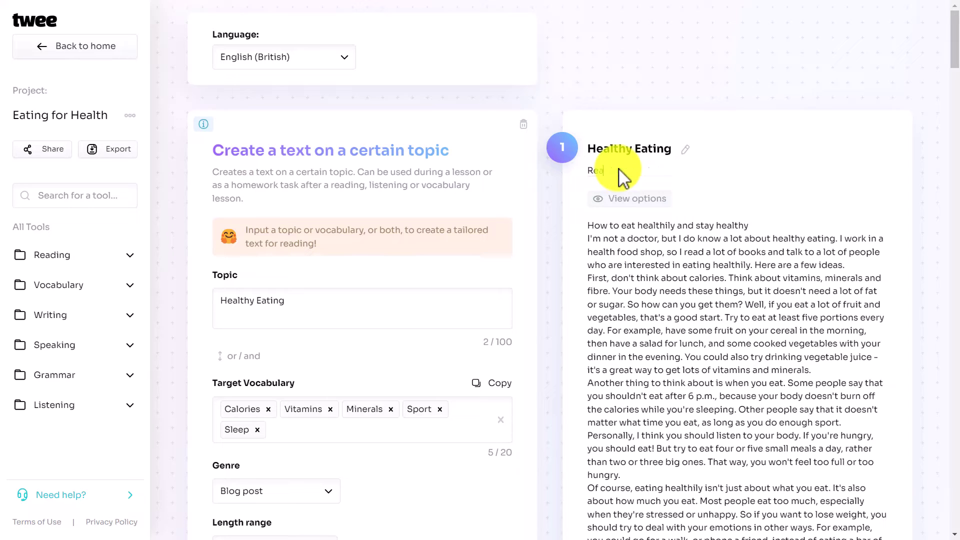
pyautogui.write('d the text and then asnwer')
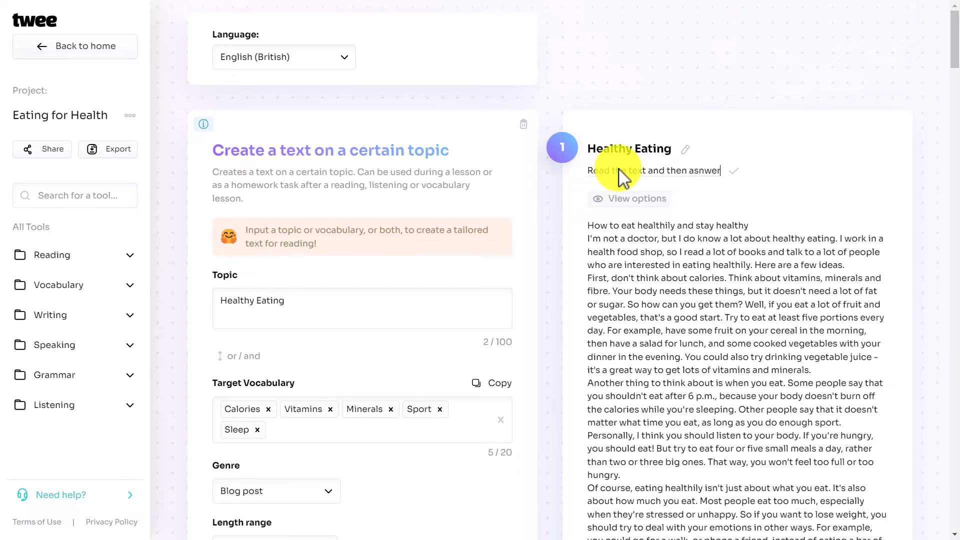
pyautogui.press('BackSpace')
pyautogui.press('BackSpace')
pyautogui.press('BackSpace')
pyautogui.press('BackSpace')
pyautogui.press('BackSpace')
pyautogui.write('nswer the true or fals')
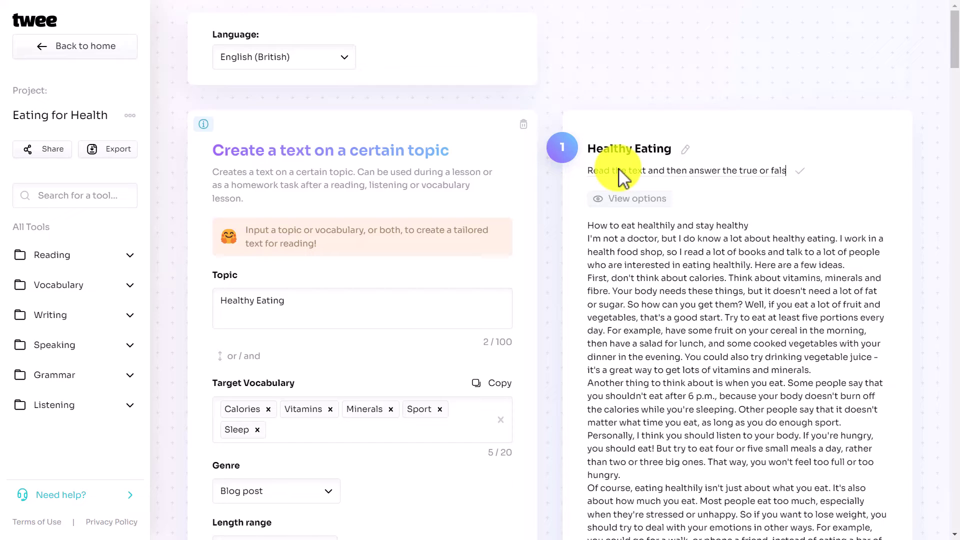
pyautogui.write('e questions below')
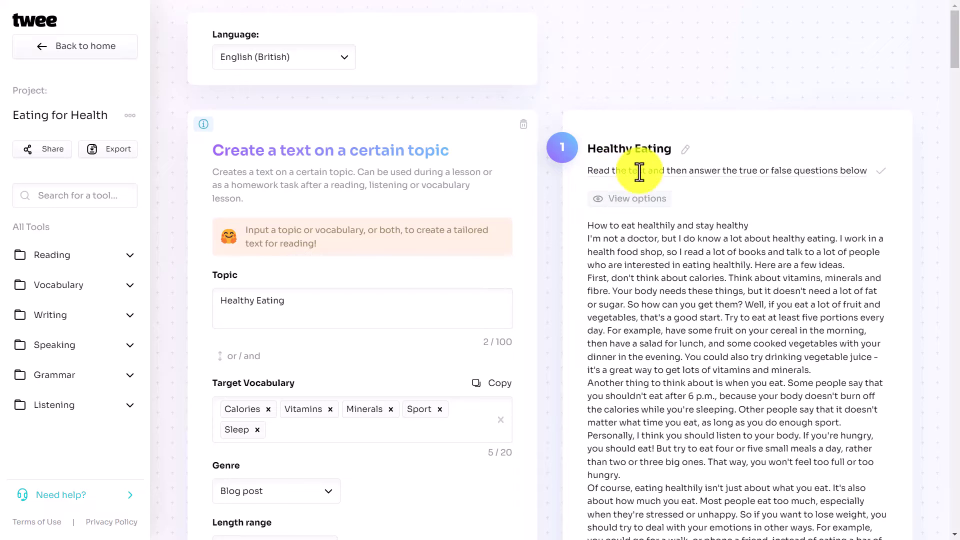
pyautogui.click(887, 183)
pyautogui.moveTo(949, 58); pyautogui.dragTo(940, 231)
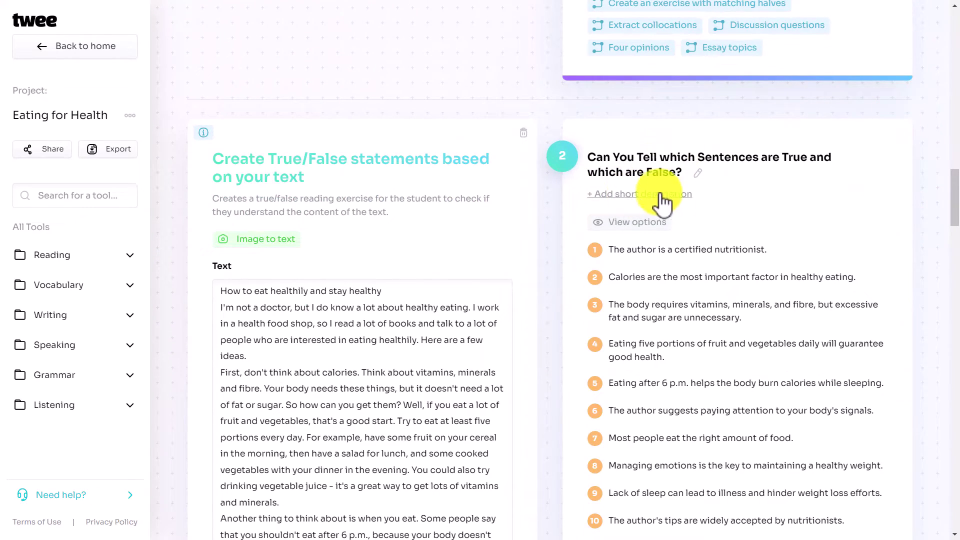
pyautogui.click(698, 173)
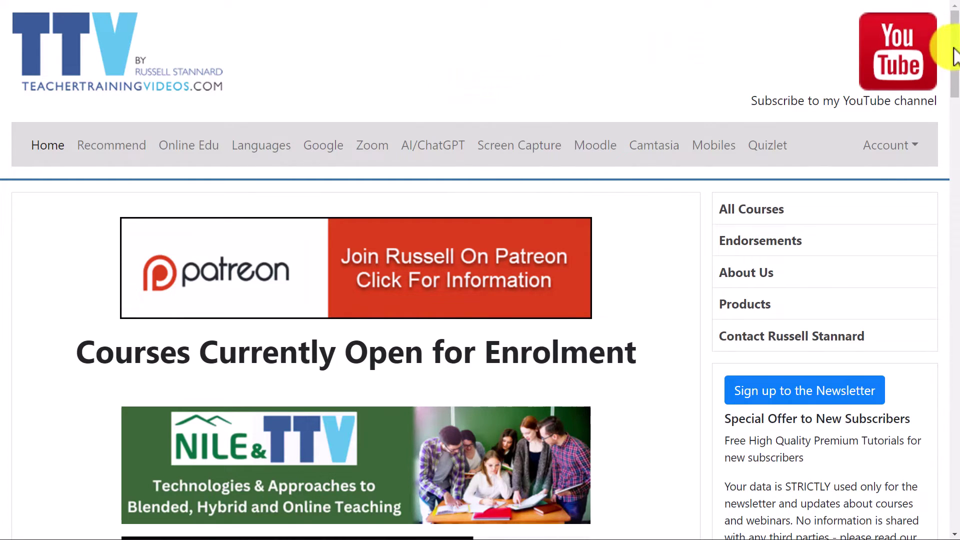
# Scroll the TeacherTrainingVideos.com home page to view its courses open for enrolment.
pyautogui.moveTo(955, 55)
pyautogui.mouseDown()
pyautogui.moveTo(953, 215)
pyautogui.moveTo(956, 44)
pyautogui.mouseUp()
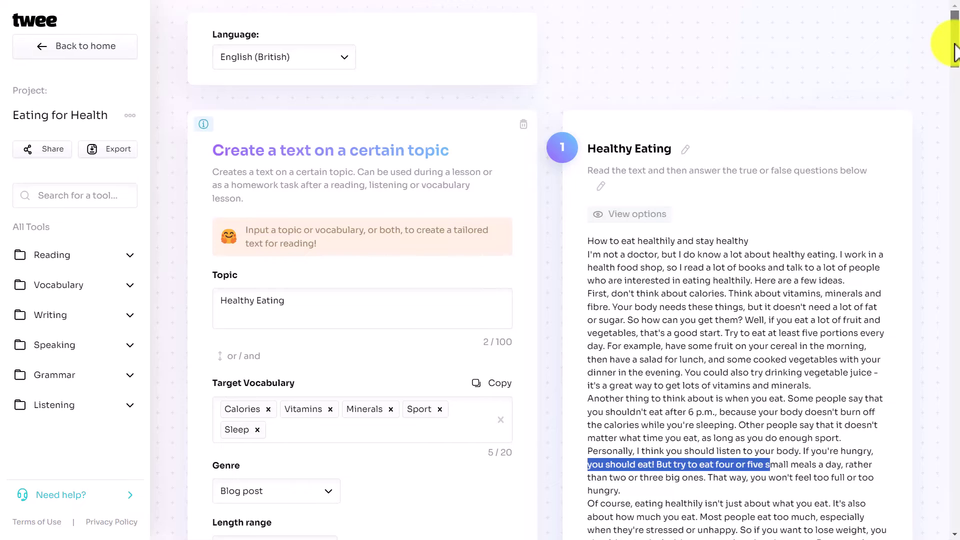
# Edit the Healthy Eating blog text in its editor and save it.
pyautogui.moveTo(955, 47); pyautogui.dragTo(956, 117)
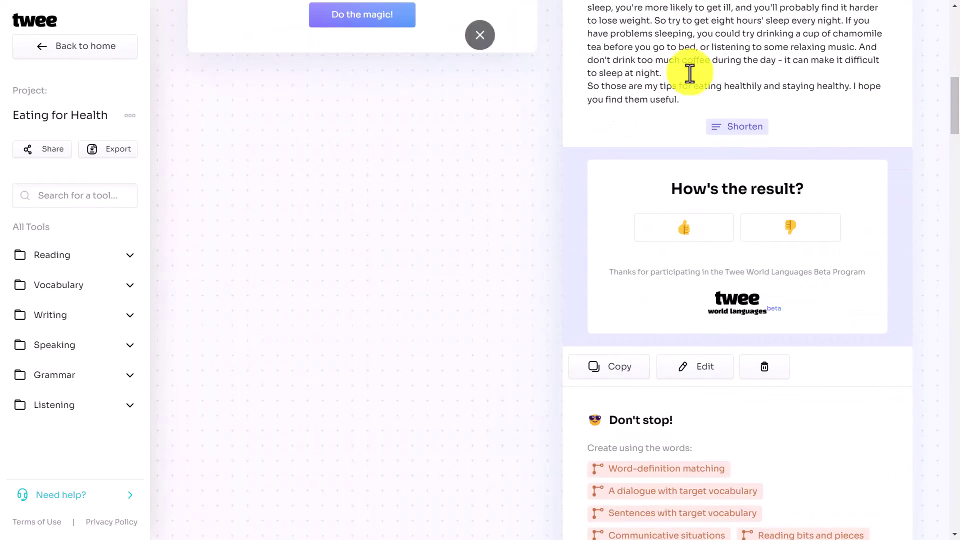
pyautogui.click(749, 131)
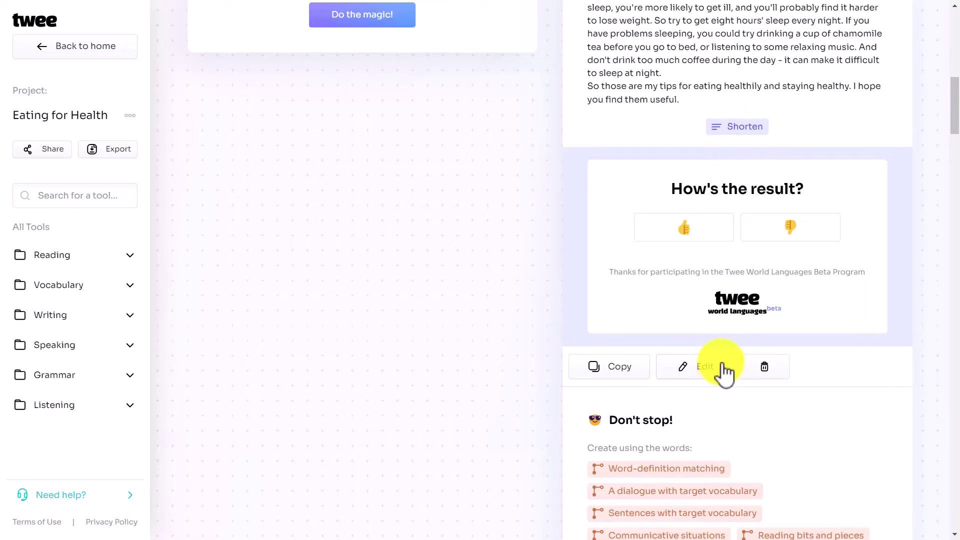
pyautogui.click(705, 368)
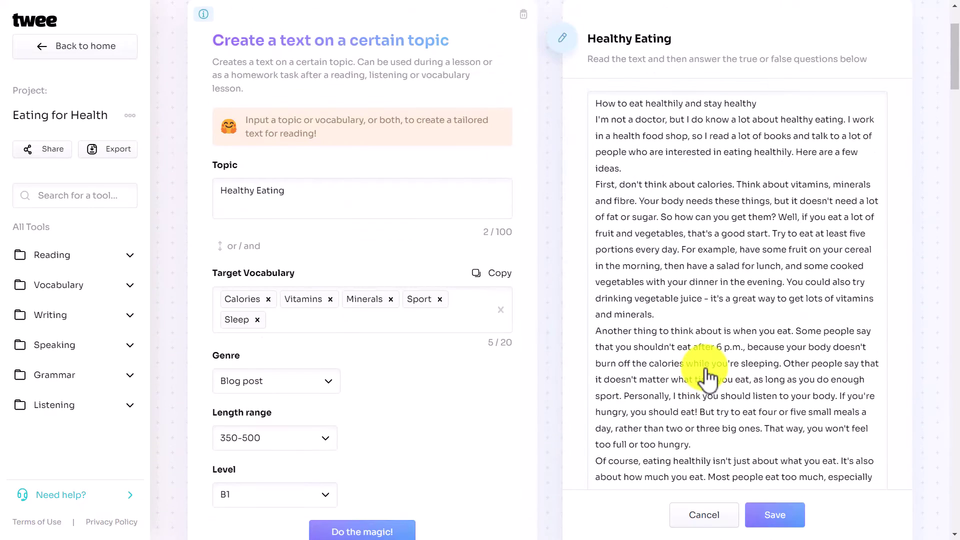
pyautogui.click(682, 103)
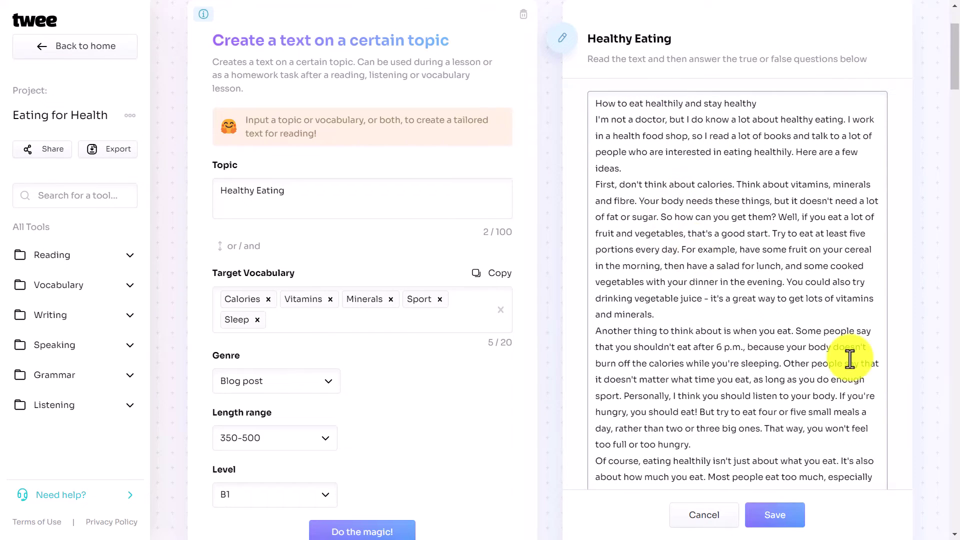
pyautogui.click(773, 518)
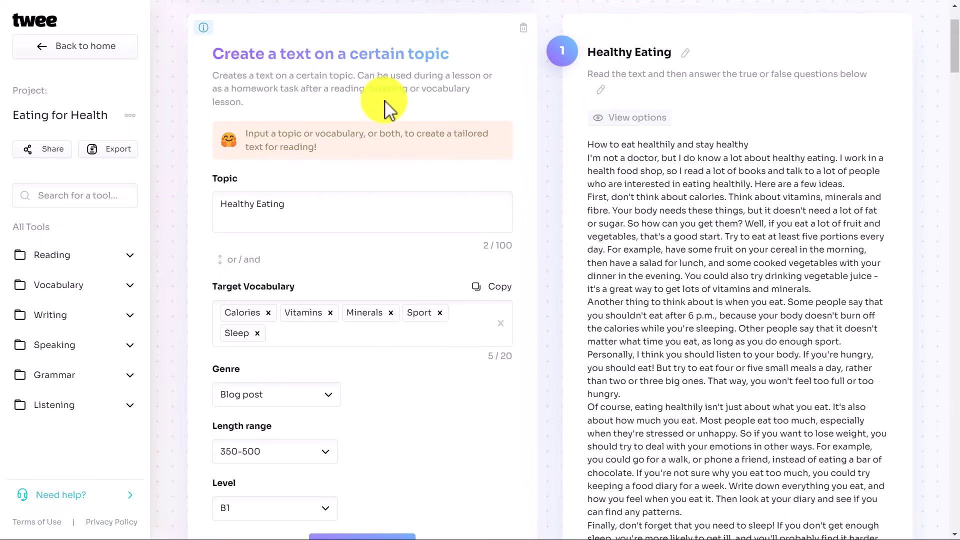
# Add a Word-definition matching exercise from the project's suggestions.
pyautogui.moveTo(954, 54); pyautogui.dragTo(958, 120)
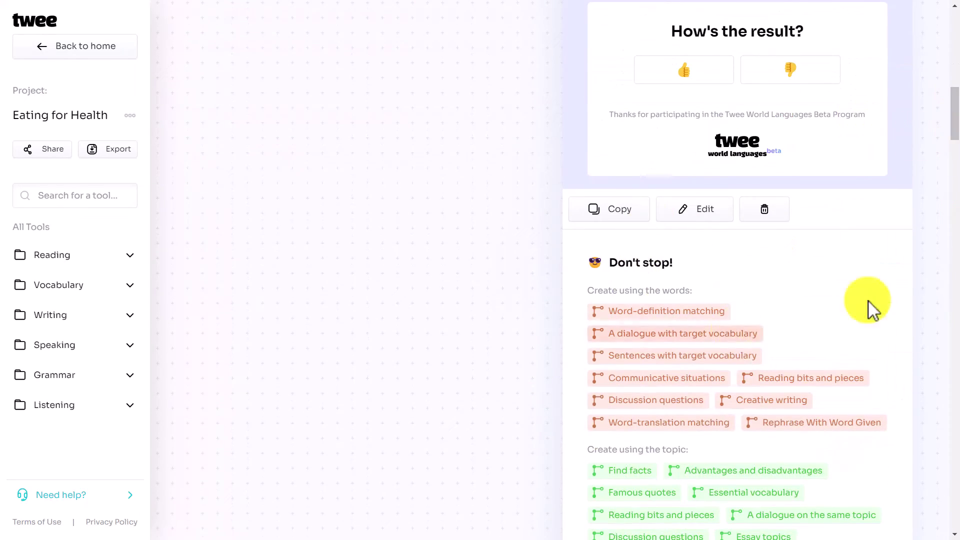
pyautogui.moveTo(950, 133); pyautogui.dragTo(950, 94)
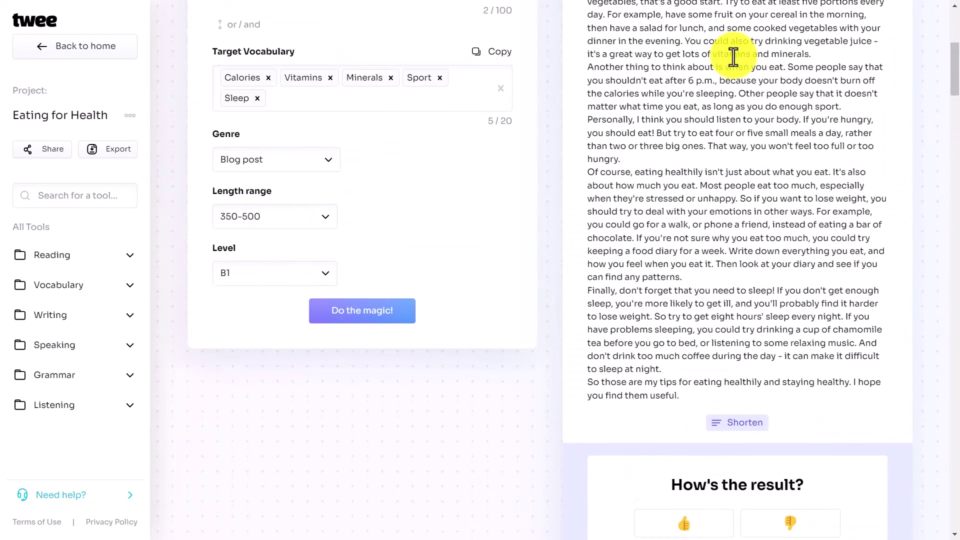
pyautogui.moveTo(955, 55); pyautogui.dragTo(902, 167)
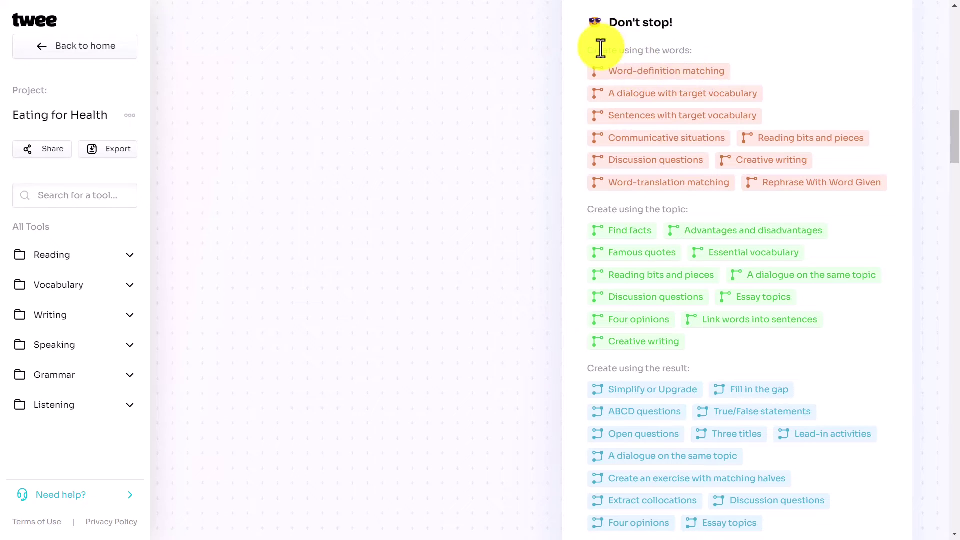
pyautogui.moveTo(955, 156); pyautogui.dragTo(943, 86)
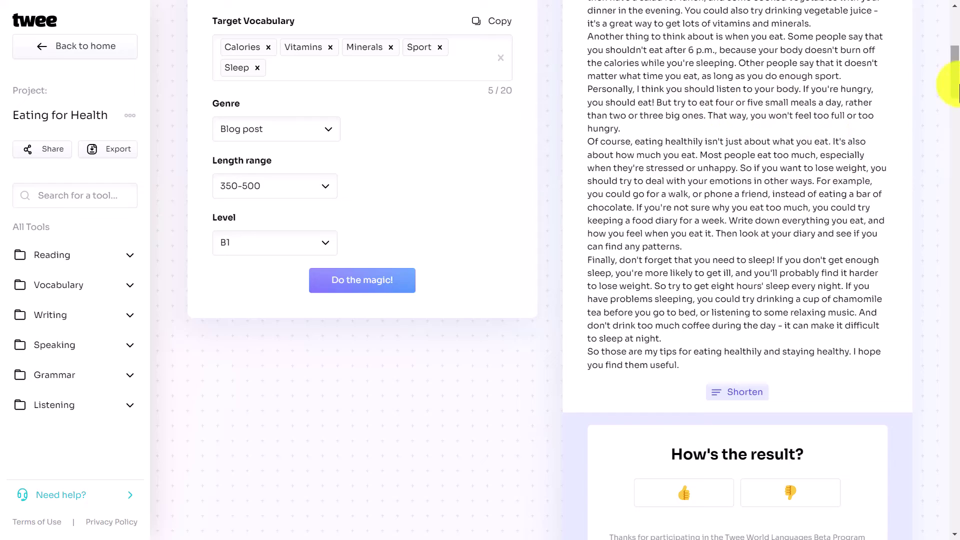
pyautogui.moveTo(953, 75); pyautogui.dragTo(952, 52)
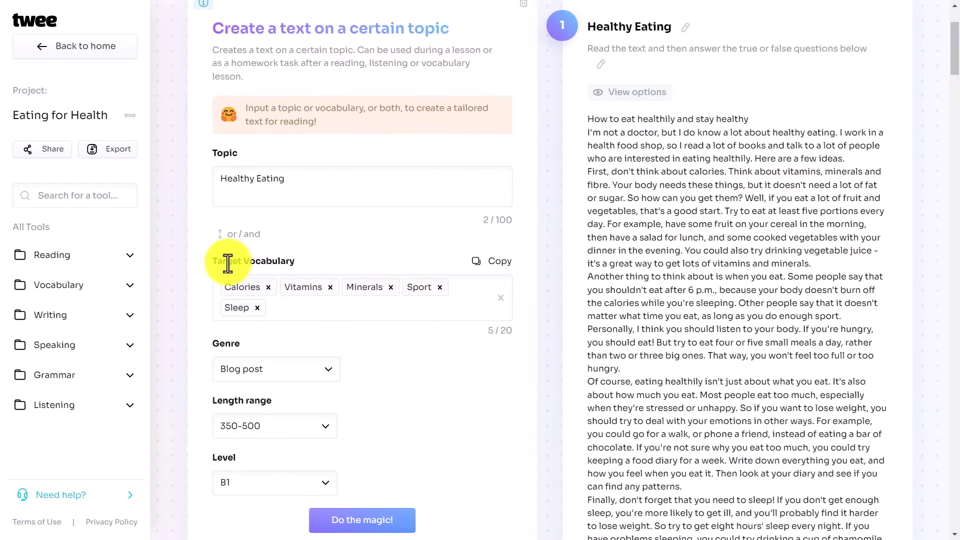
pyautogui.moveTo(952, 75); pyautogui.dragTo(957, 141)
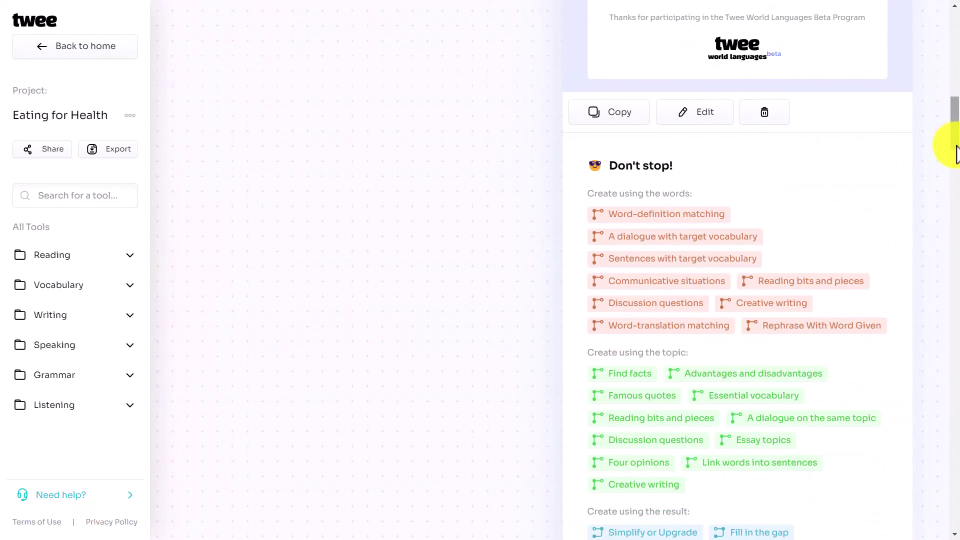
pyautogui.click(645, 220)
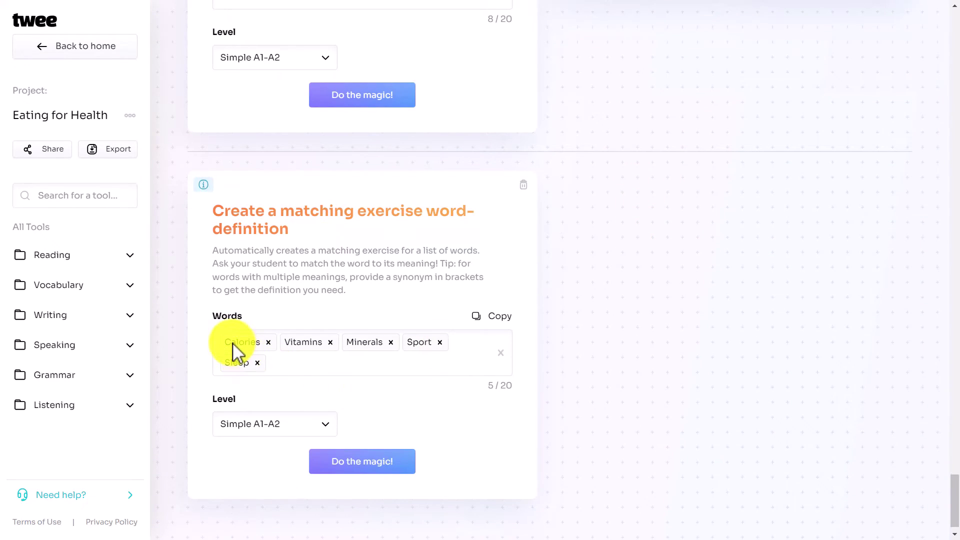
# Add yoga, stretching, walking and fresh air to the matching exercise's word list.
pyautogui.click(318, 370)
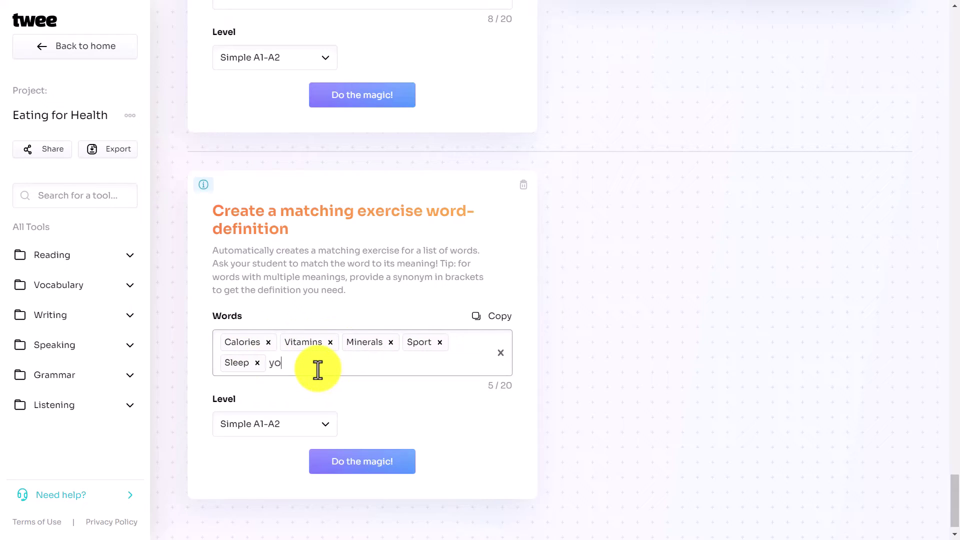
pyautogui.write('yoga')
pyautogui.press('Return')
pyautogui.write('stretching')
pyautogui.press('Return')
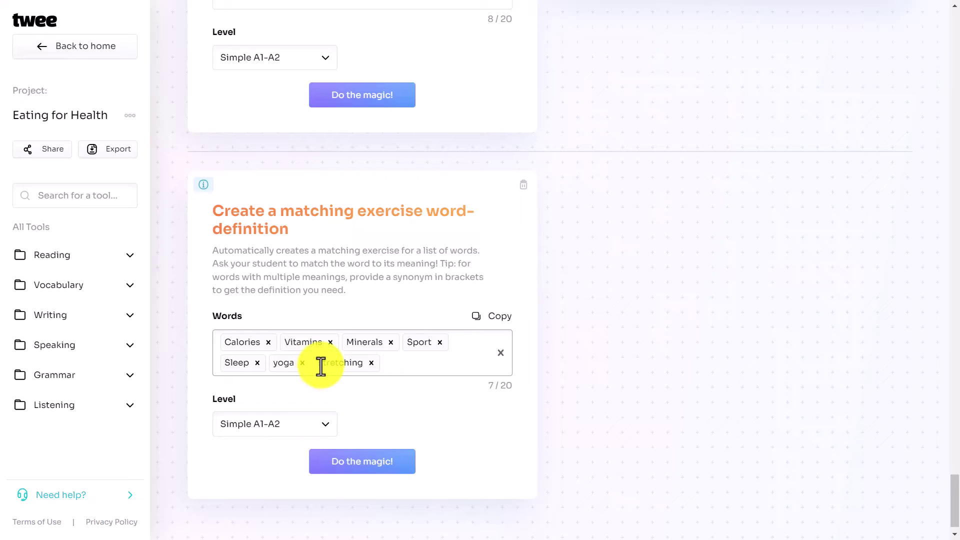
pyautogui.write('walking')
pyautogui.press('Return')
pyautogui.write('fresh air')
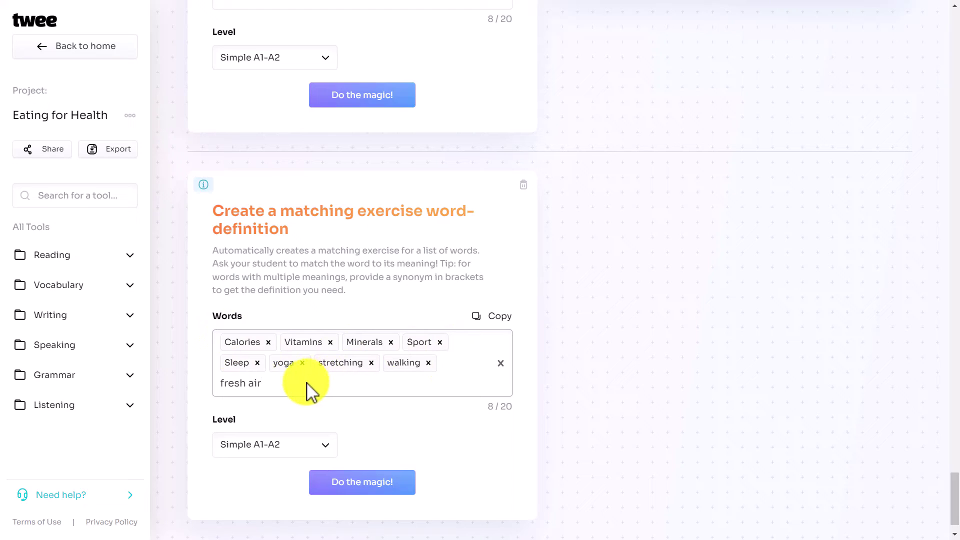
pyautogui.press('Return')
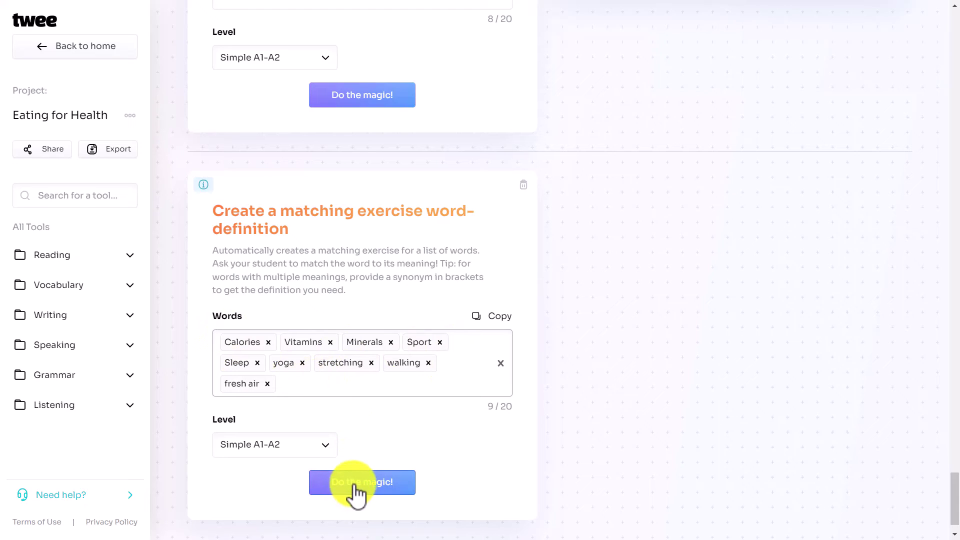
# Set the level to Intermediate B1-B2 and generate the matching exercise.
pyautogui.click(294, 452)
pyautogui.click(290, 475)
pyautogui.click(353, 494)
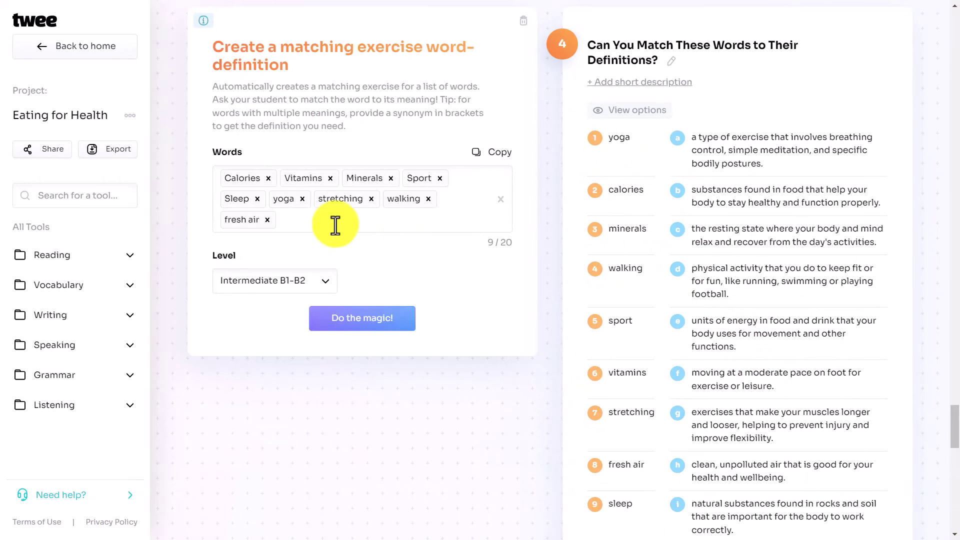
pyautogui.moveTo(954, 417)
pyautogui.mouseDown()
pyautogui.moveTo(956, 501)
pyautogui.moveTo(956, 399)
pyautogui.mouseUp()
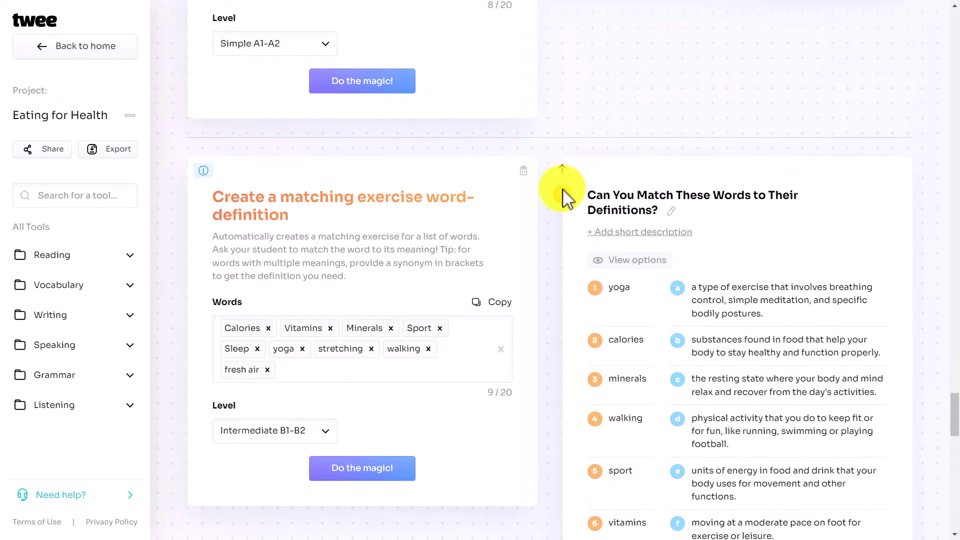
# Move the matching exercise up two places so it sits third in the project.
pyautogui.click(563, 169)
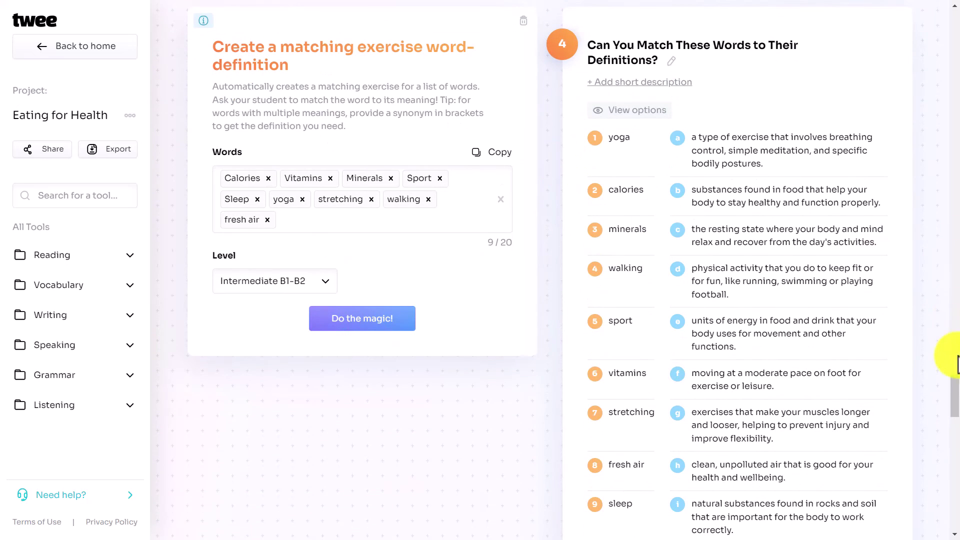
pyautogui.moveTo(954, 381); pyautogui.dragTo(954, 363)
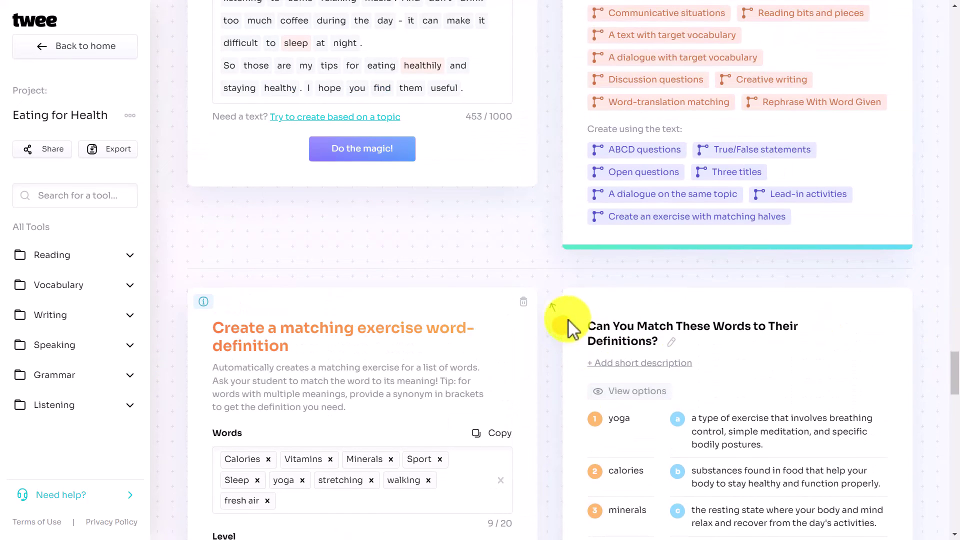
pyautogui.click(562, 302)
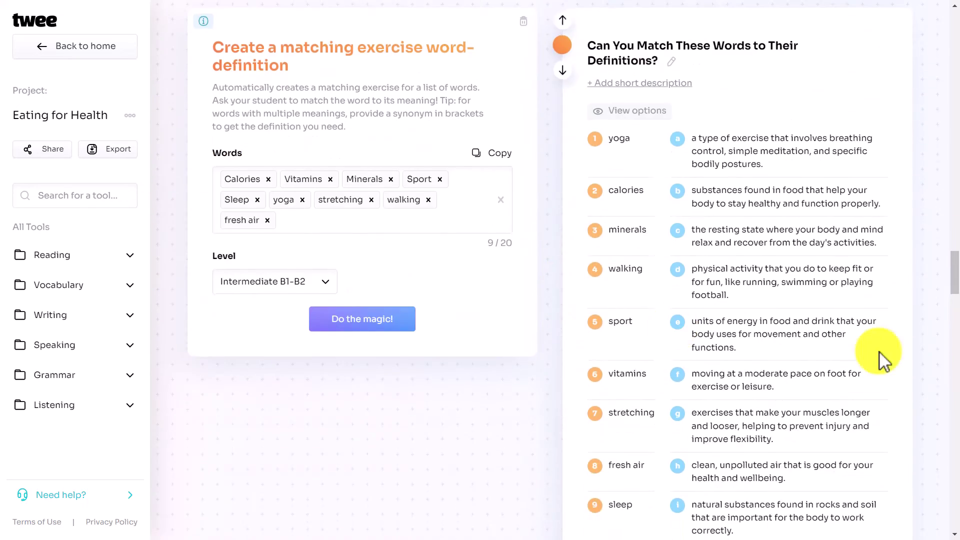
pyautogui.moveTo(957, 277); pyautogui.dragTo(955, 255)
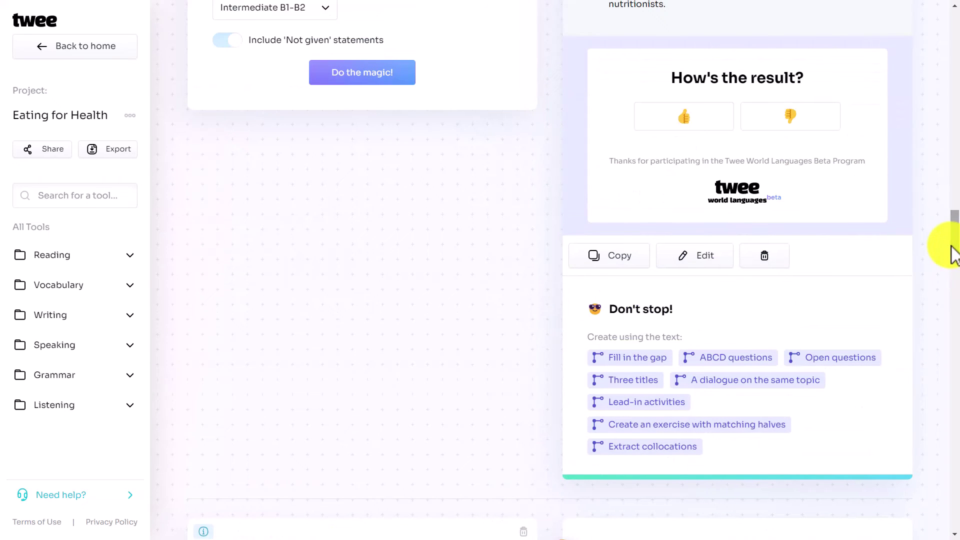
pyautogui.scroll(-5, 954, 255)
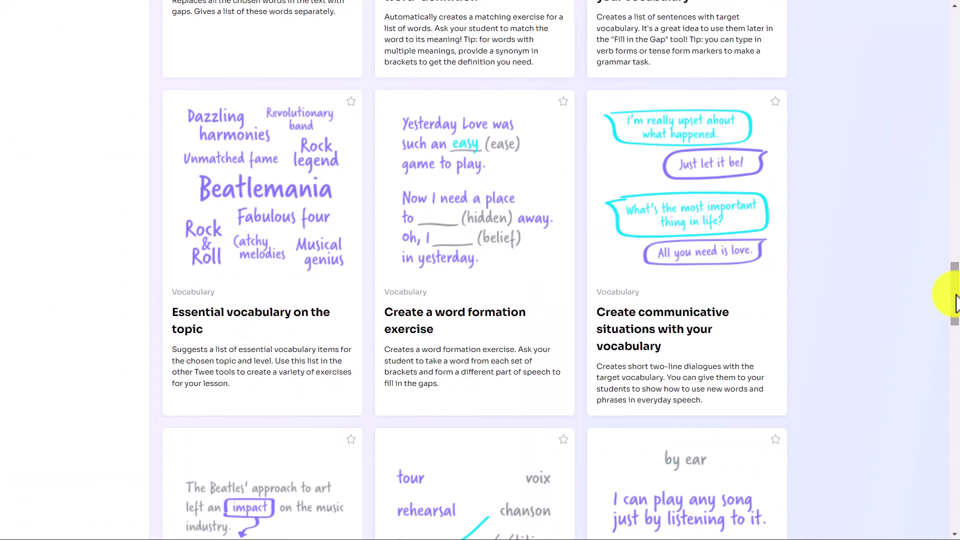
pyautogui.moveTo(955, 302); pyautogui.dragTo(950, 37)
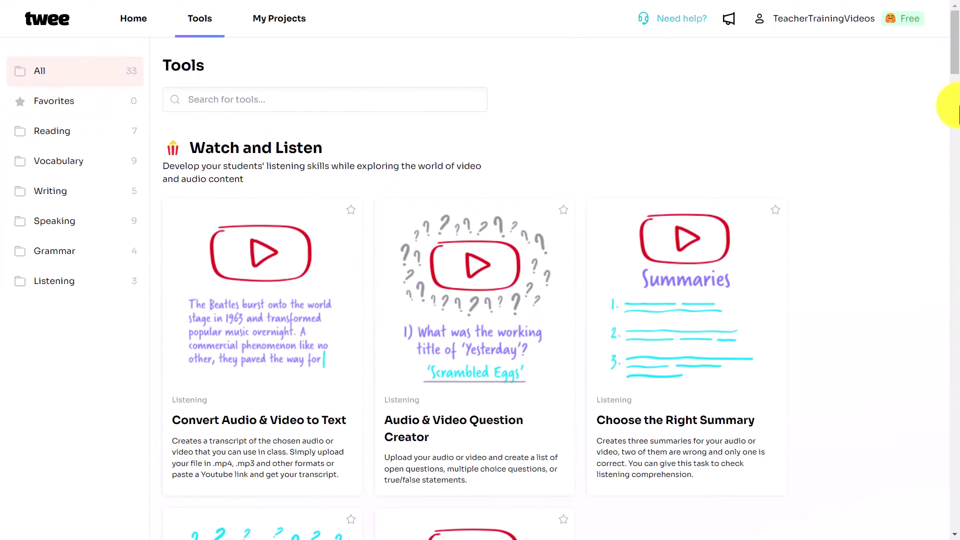
# Start a new word formation exercise from the Vocabulary section of the Tools page.
pyautogui.moveTo(952, 53); pyautogui.dragTo(948, 317)
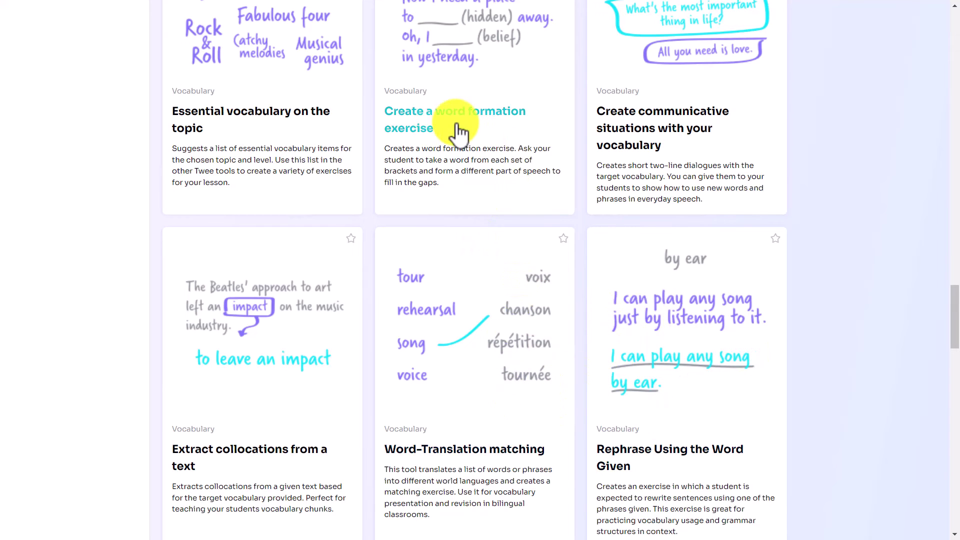
pyautogui.scroll(3, 953, 295)
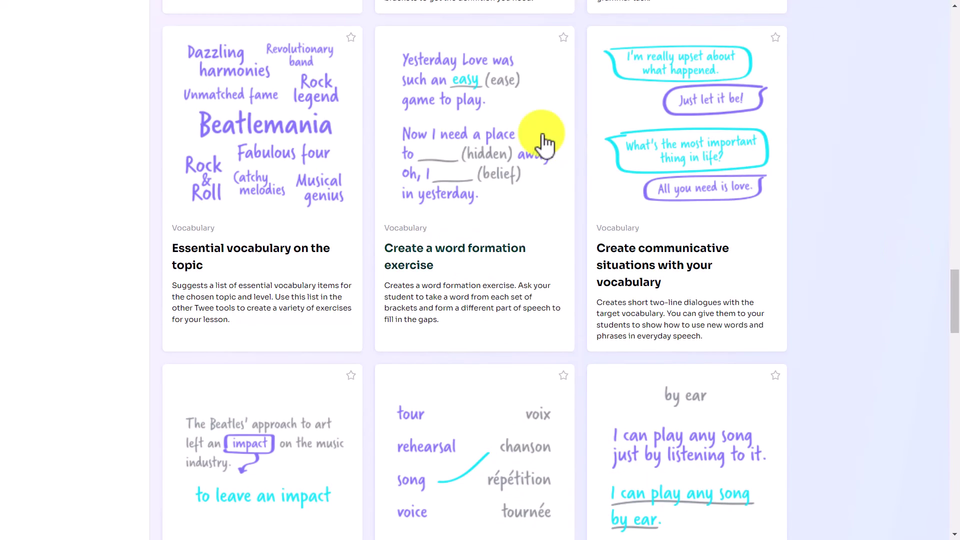
pyautogui.click(453, 254)
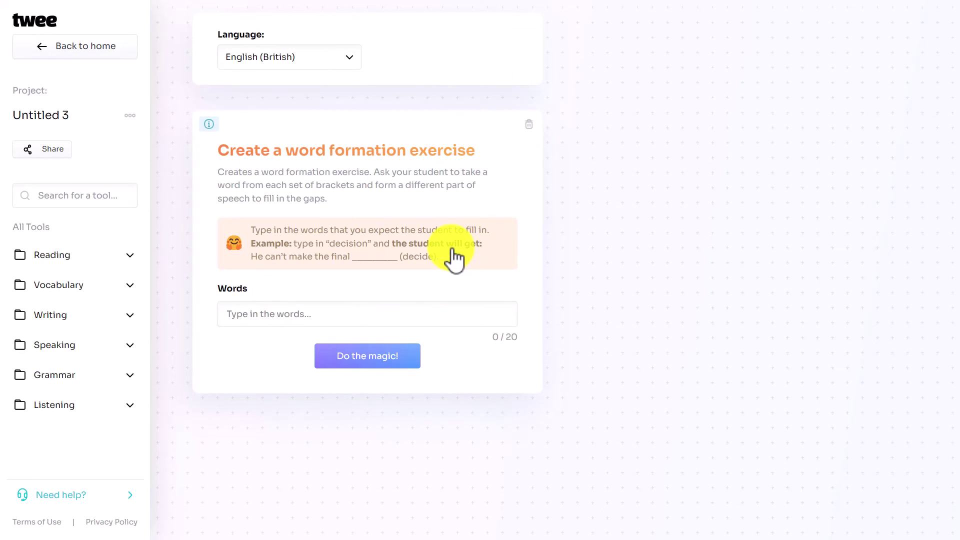
# Paste comprehensive, accommodation, inform, argue, understand, define, demonstrate into Words and generate.
pyautogui.click(296, 319)
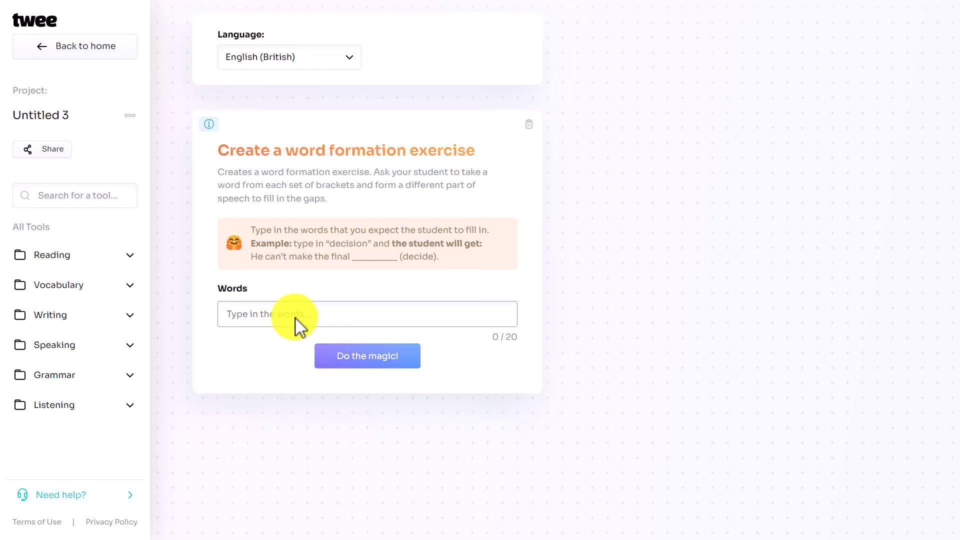
pyautogui.click(298, 325)
pyautogui.write('comprehensive, accommodation, inform, argue, understand, define, demonstrate')
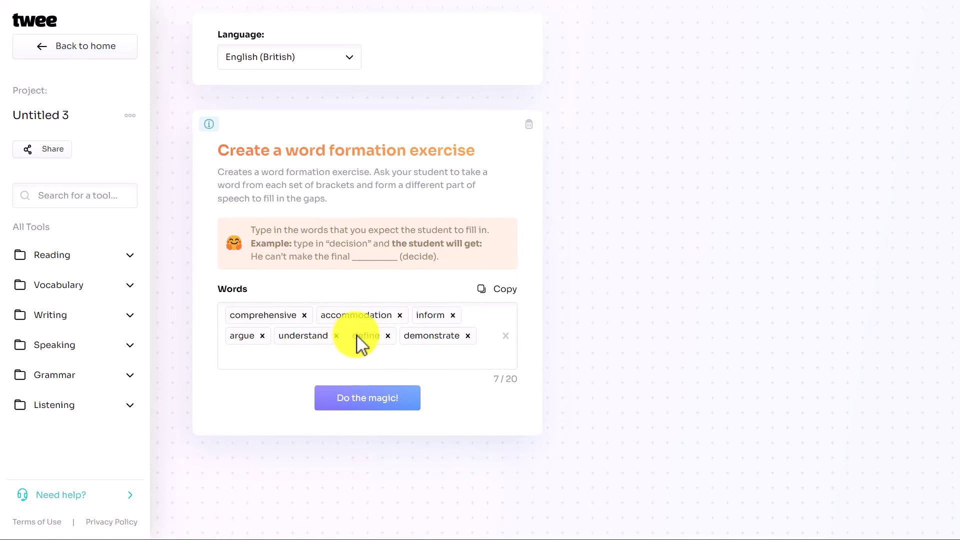
pyautogui.click(359, 403)
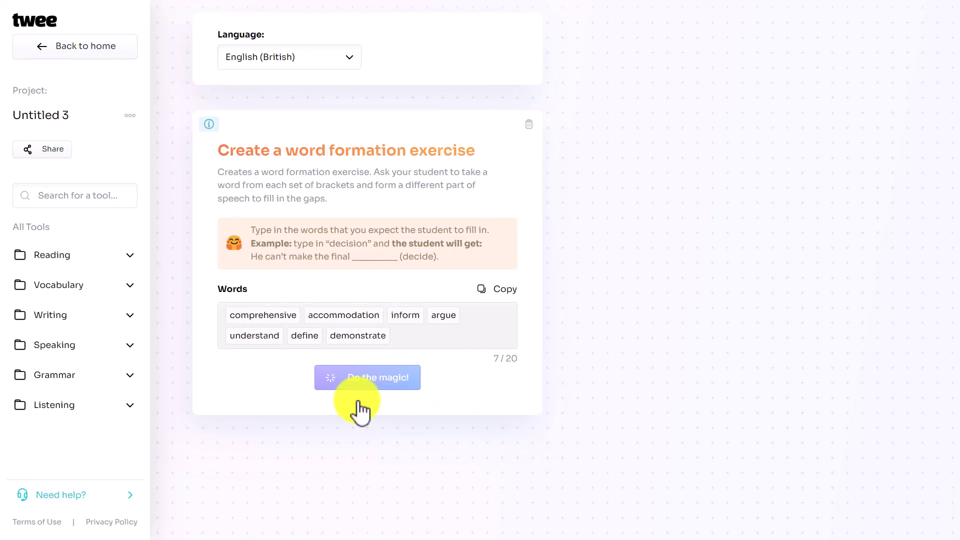